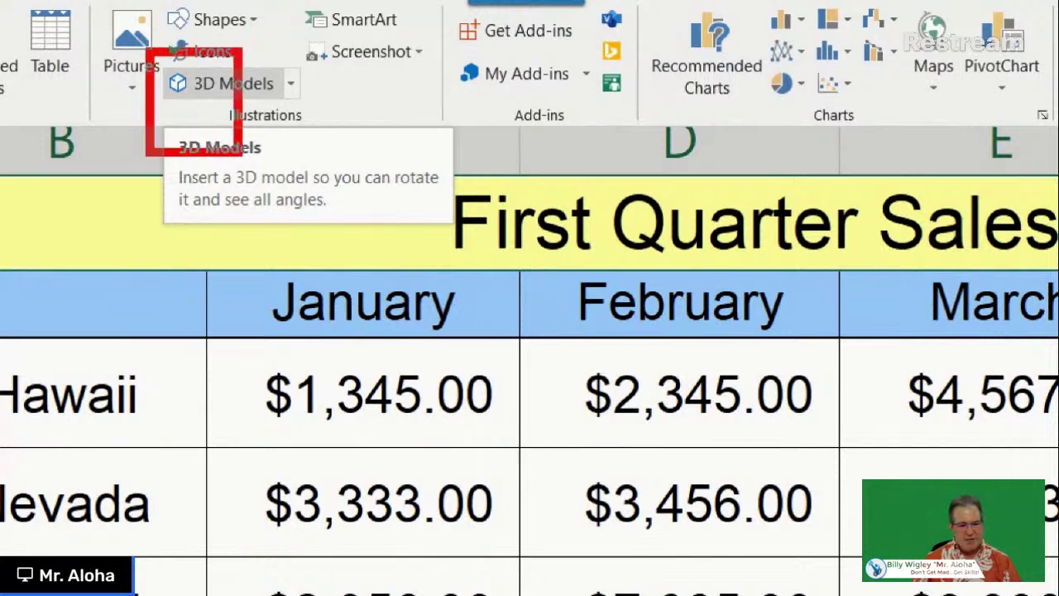
{"action": "right_click", "coordinate": [277, 219]}
{"action": "left_click_drag", "start_coordinate": [36, 18], "coordinate": [124, 95]}
{"action": "left_click_drag", "start_coordinate": [242, 197], "coordinate": [160, 315]}
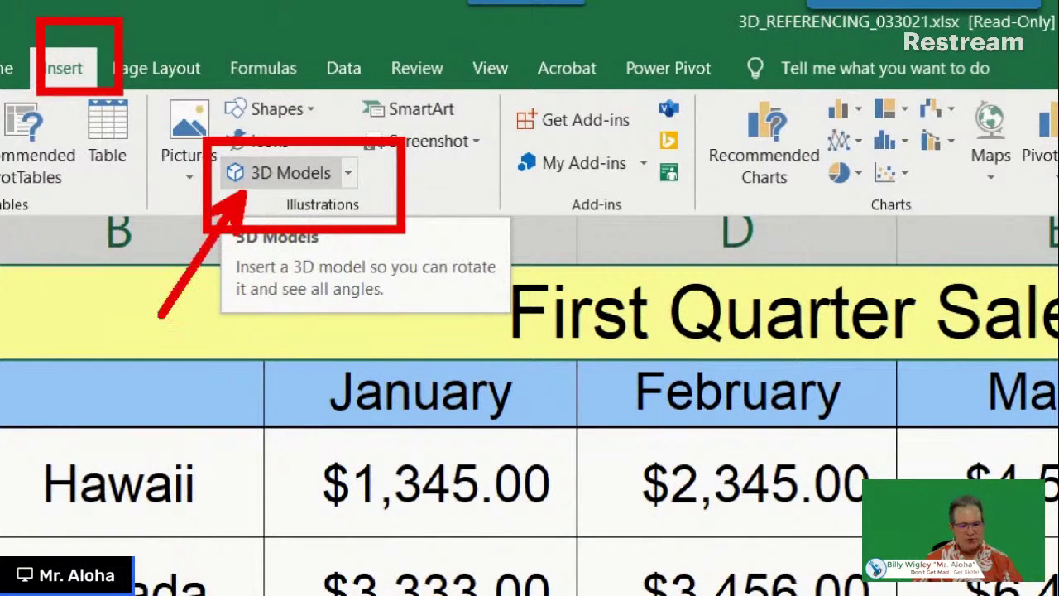
{"action": "left_click_drag", "start_coordinate": [356, 176], "coordinate": [520, 176]}
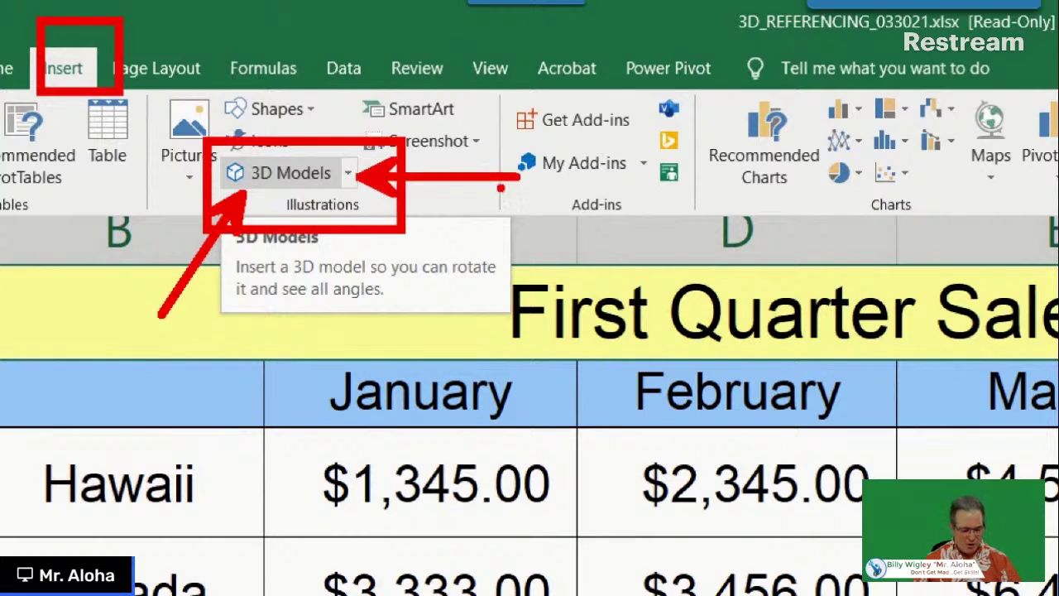
{"action": "key", "text": "Escape"}
Search the stock 3D models for "ship" and insert the container ship model into the Q1 sheet
{"action": "left_click", "coordinate": [98, 39]}
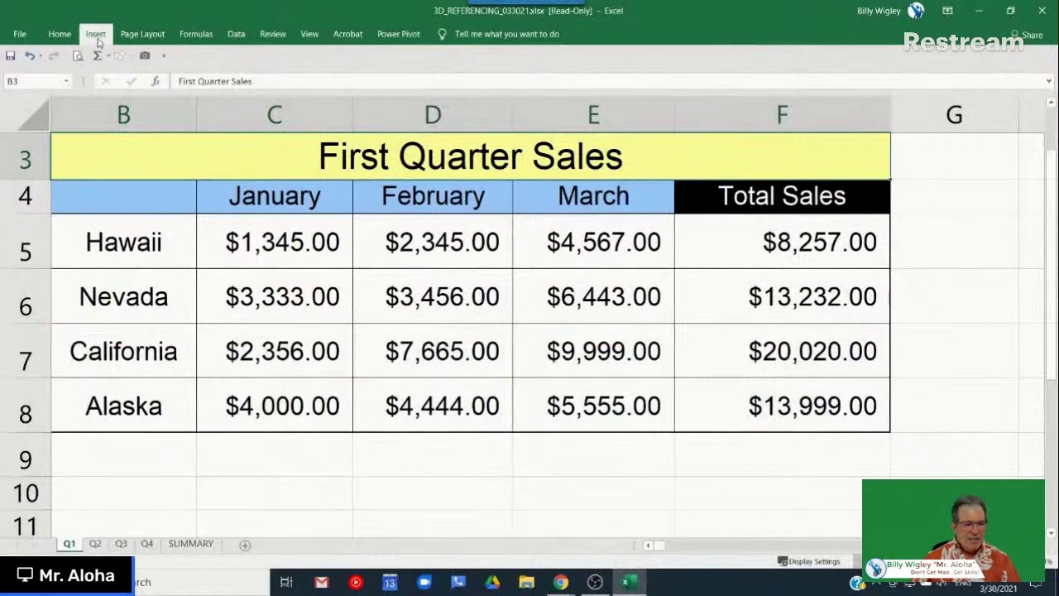
{"action": "left_click", "coordinate": [238, 86]}
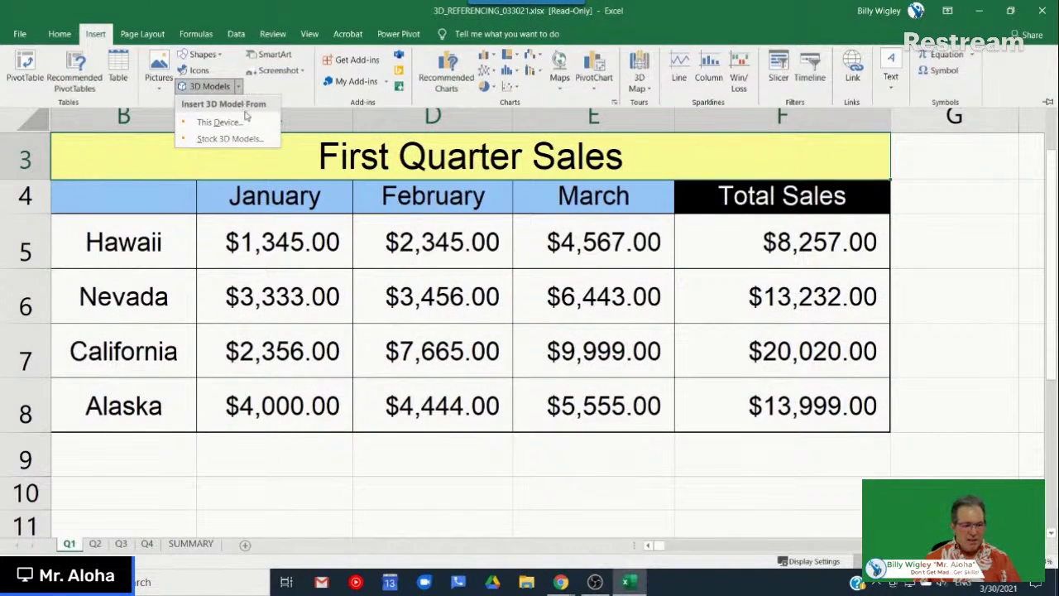
{"action": "left_click", "coordinate": [229, 138]}
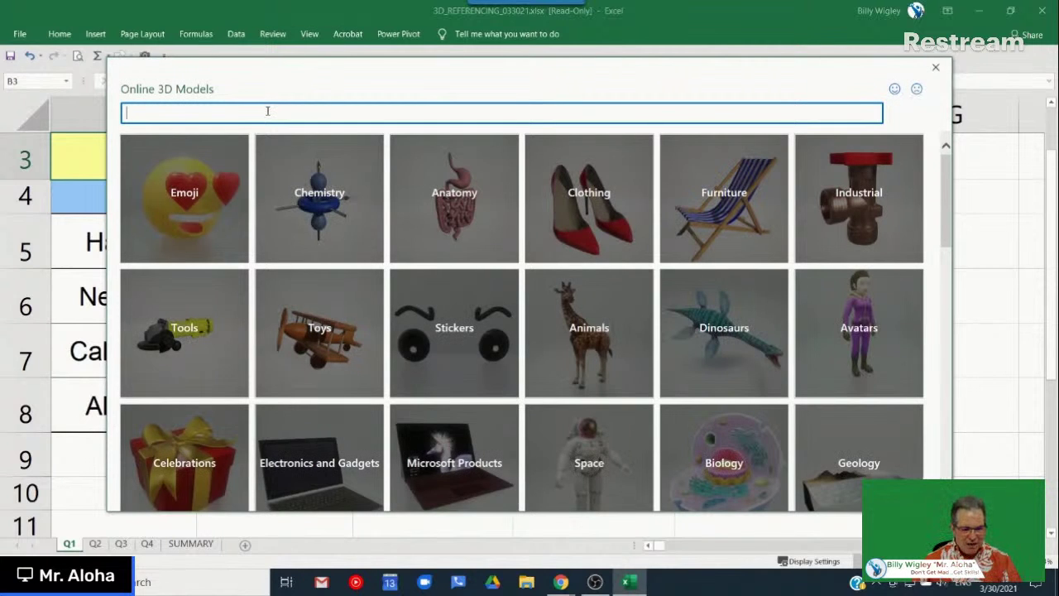
{"action": "left_click", "coordinate": [303, 298]}
{"action": "left_click_drag", "start_coordinate": [221, 111], "coordinate": [105, 117]}
{"action": "type", "text": "ship"}
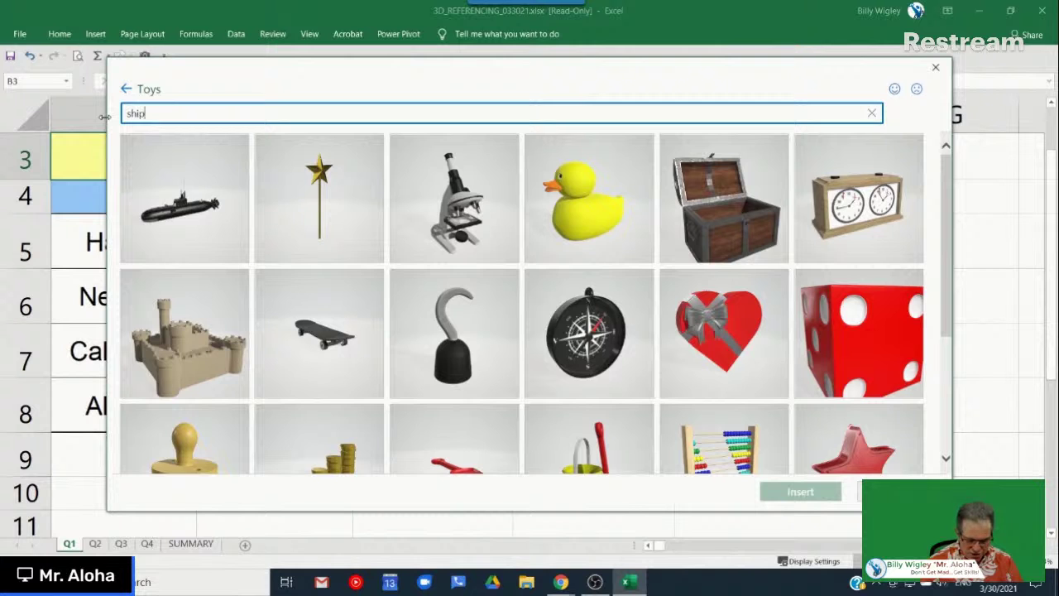
{"action": "key", "text": "Return"}
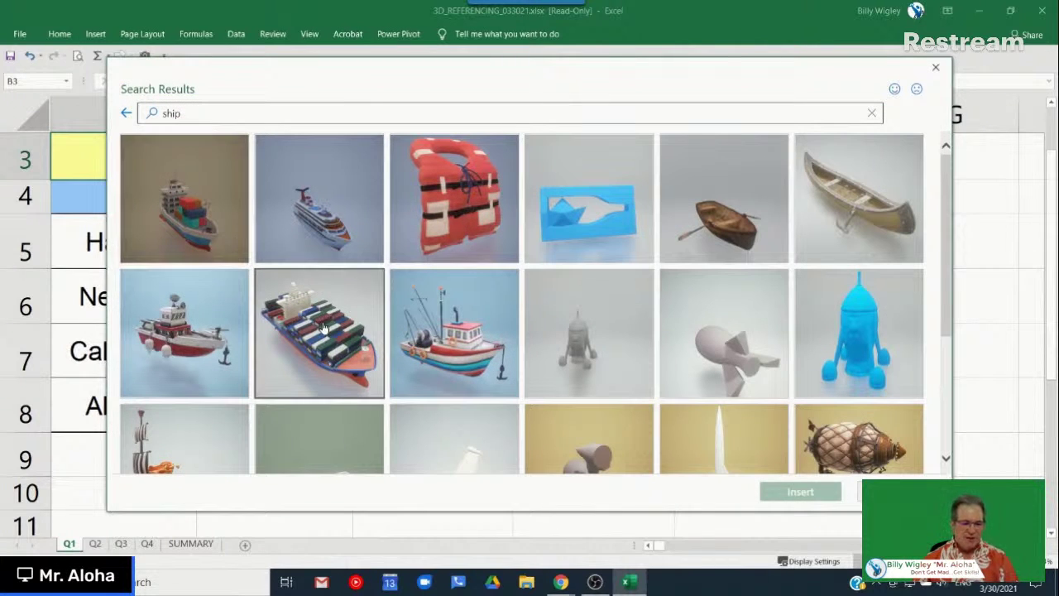
{"action": "left_click", "coordinate": [324, 328]}
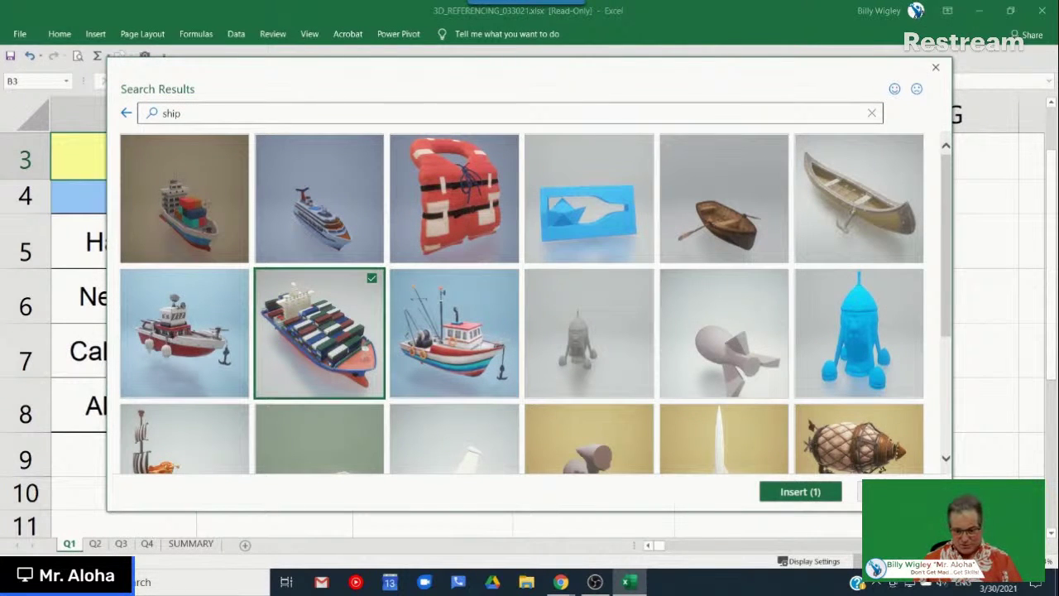
{"action": "left_click", "coordinate": [800, 492]}
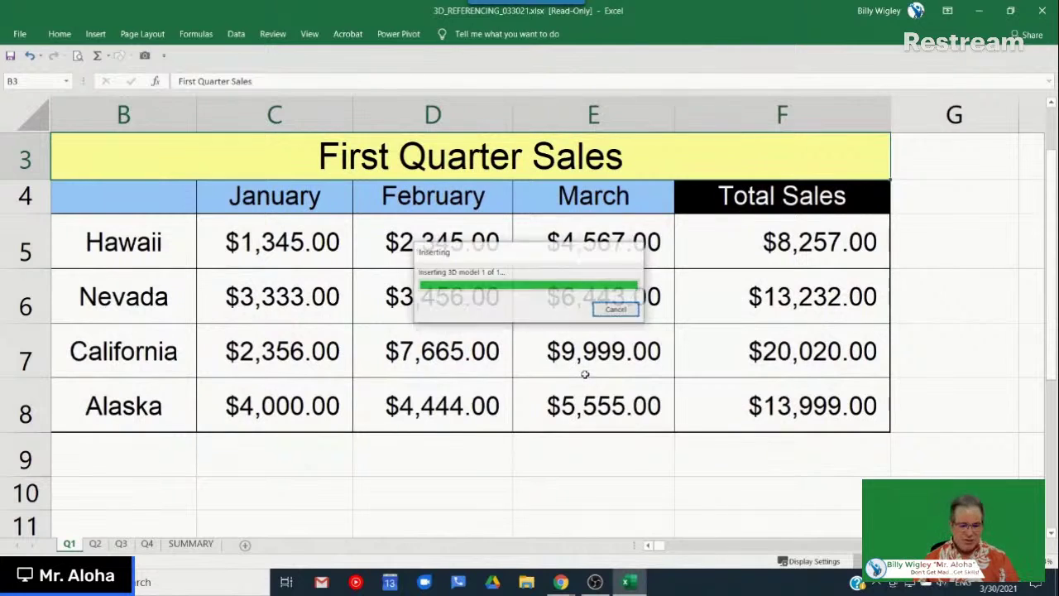
Try rotating and enlarging the container ship model over the sales table, and delete it from the sheet
{"action": "left_click_drag", "start_coordinate": [656, 414], "coordinate": [905, 404]}
{"action": "left_click_drag", "start_coordinate": [677, 414], "coordinate": [487, 324]}
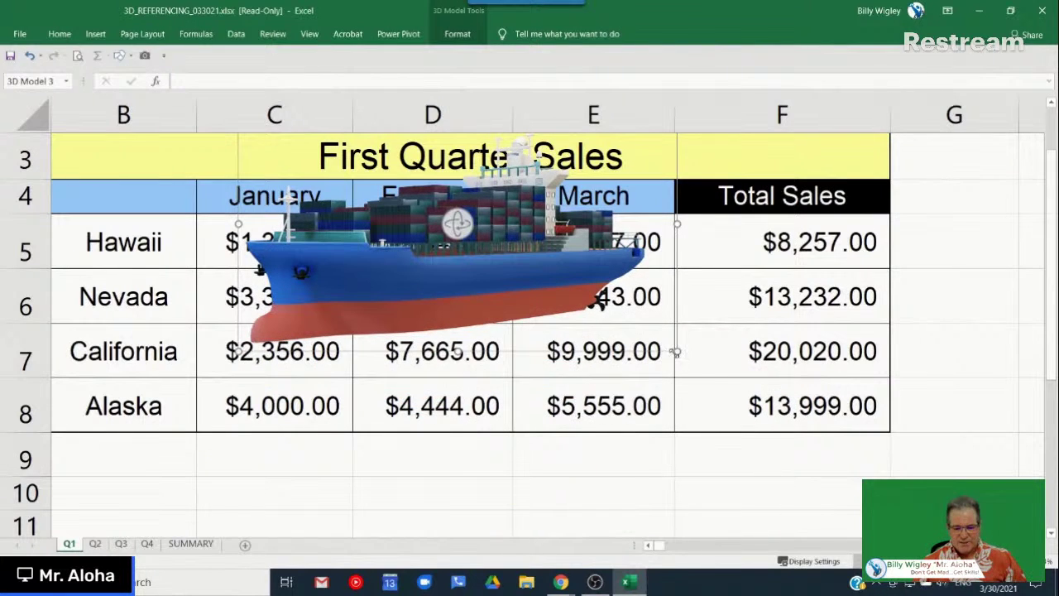
{"action": "left_click_drag", "start_coordinate": [677, 353], "coordinate": [838, 444]}
{"action": "left_click_drag", "start_coordinate": [667, 323], "coordinate": [385, 264]}
{"action": "left_click_drag", "start_coordinate": [721, 345], "coordinate": [293, 354]}
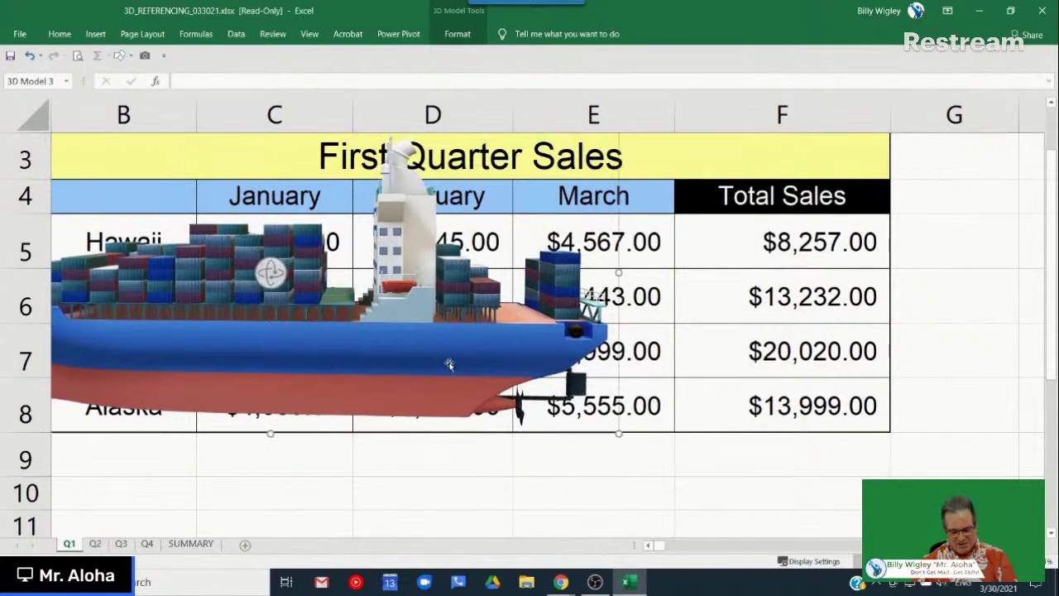
{"action": "key", "text": "Delete"}
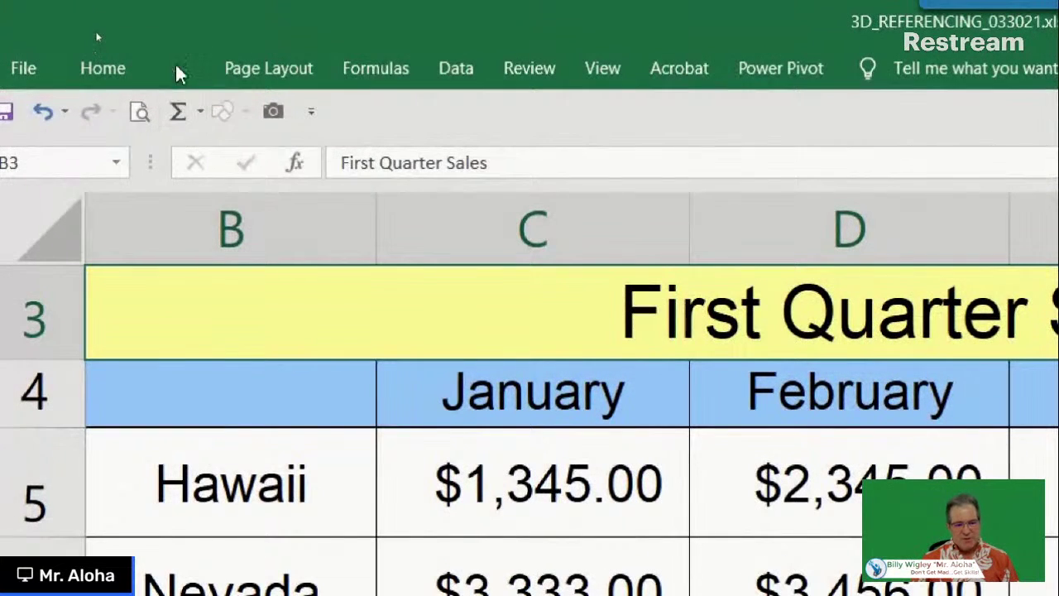
{"action": "left_click", "coordinate": [176, 69]}
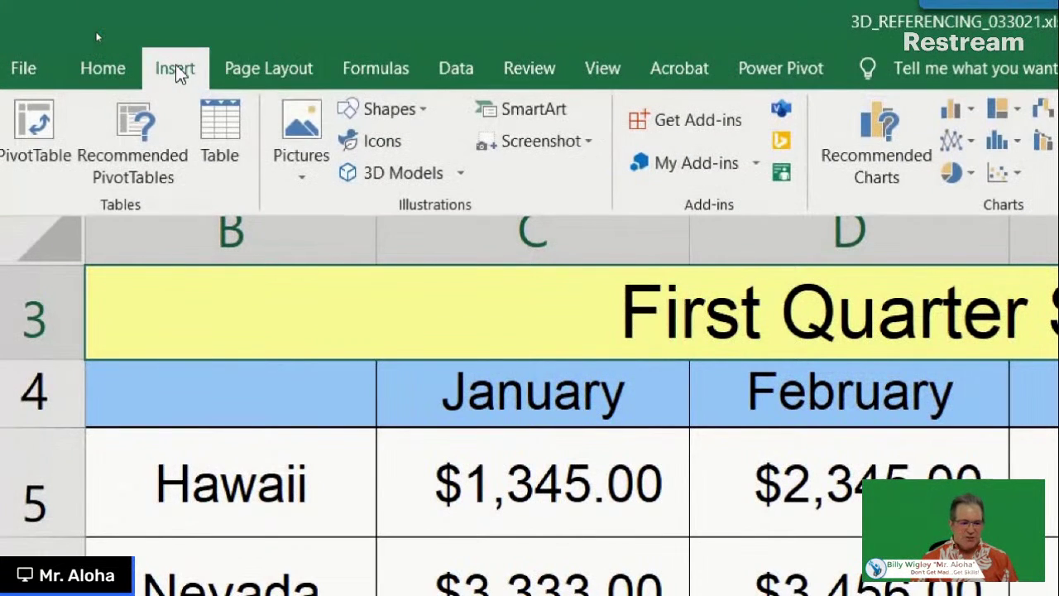
{"action": "left_click", "coordinate": [463, 174]}
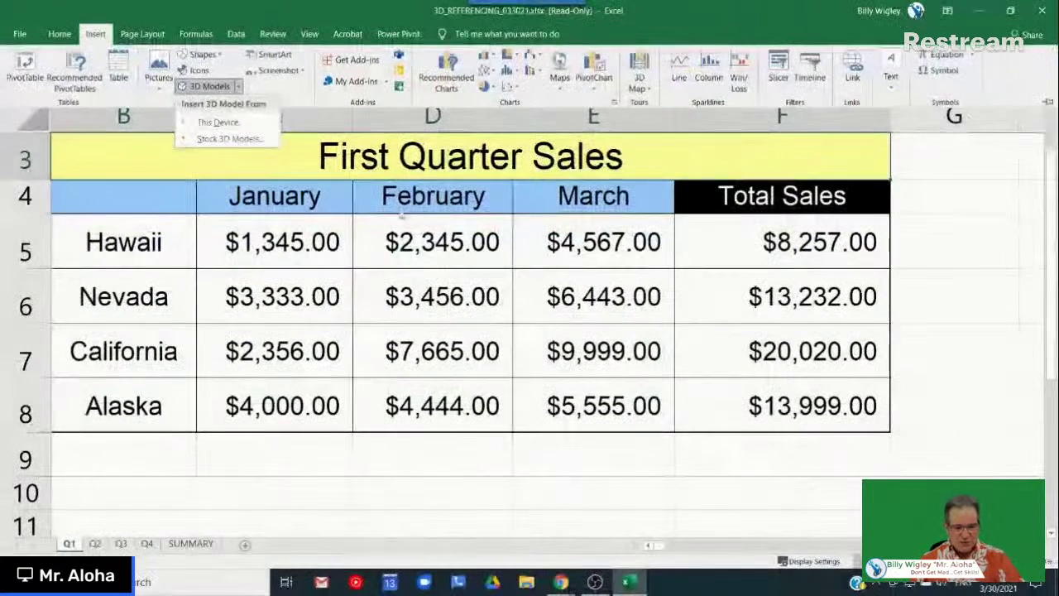
{"action": "left_click", "coordinate": [781, 244]}
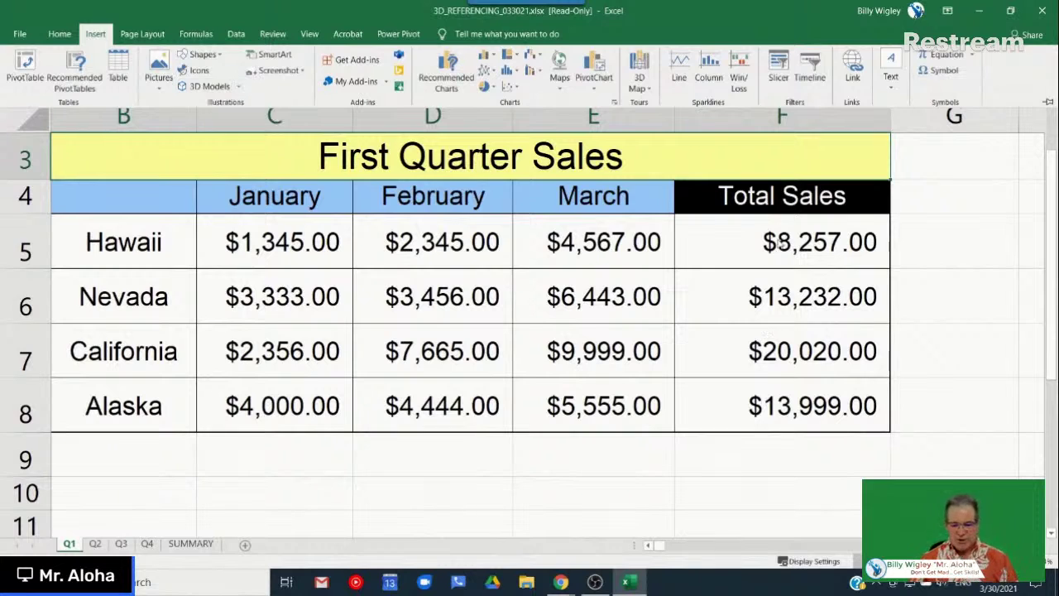
{"action": "left_click", "coordinate": [60, 34]}
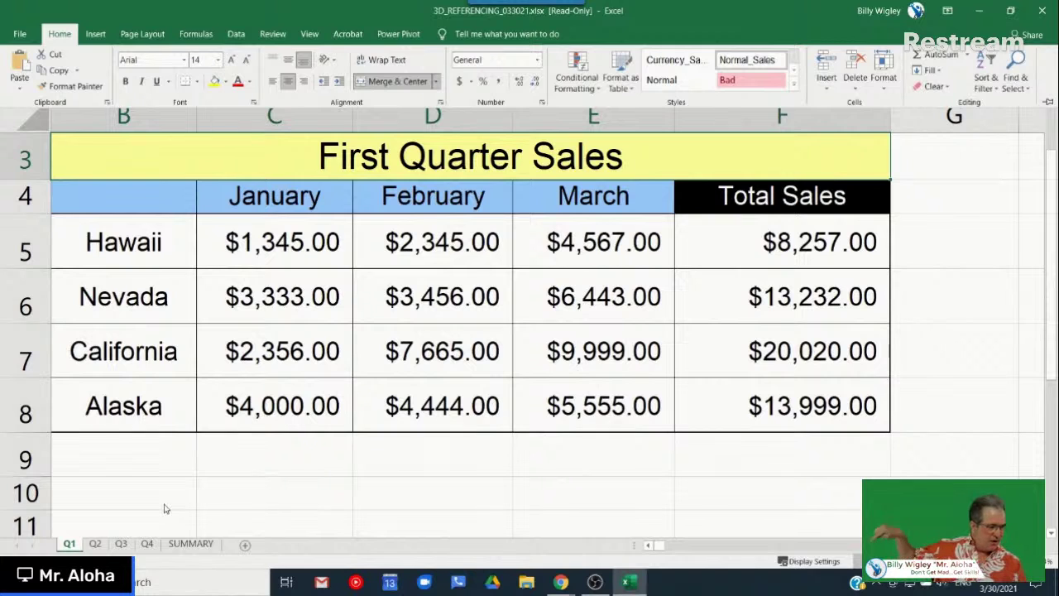
Look through the Q2, Q3 and Q4 sheets and select Hawaii's grand total cell D5 on the SUMMARY sheet
{"action": "key", "text": "super+plus"}
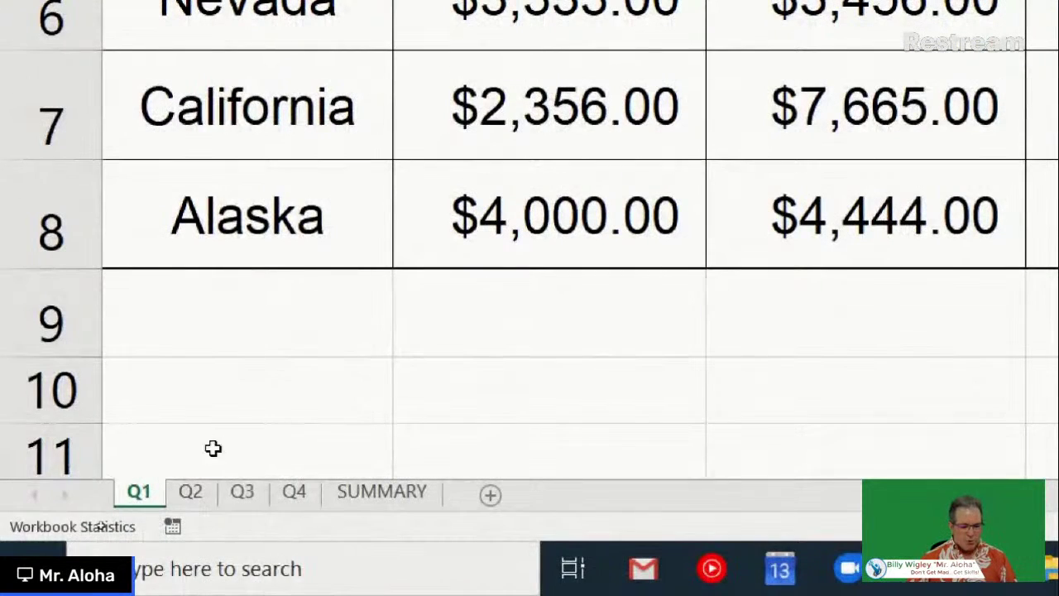
{"action": "left_click", "coordinate": [191, 491]}
{"action": "key", "text": "ctrl+2"}
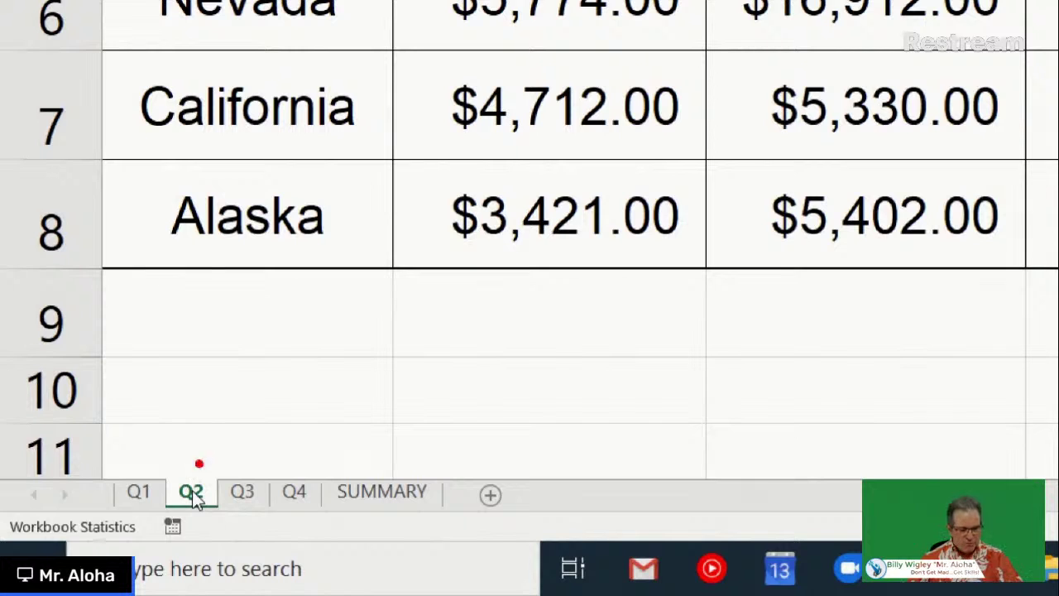
{"action": "left_click_drag", "start_coordinate": [201, 464], "coordinate": [201, 238]}
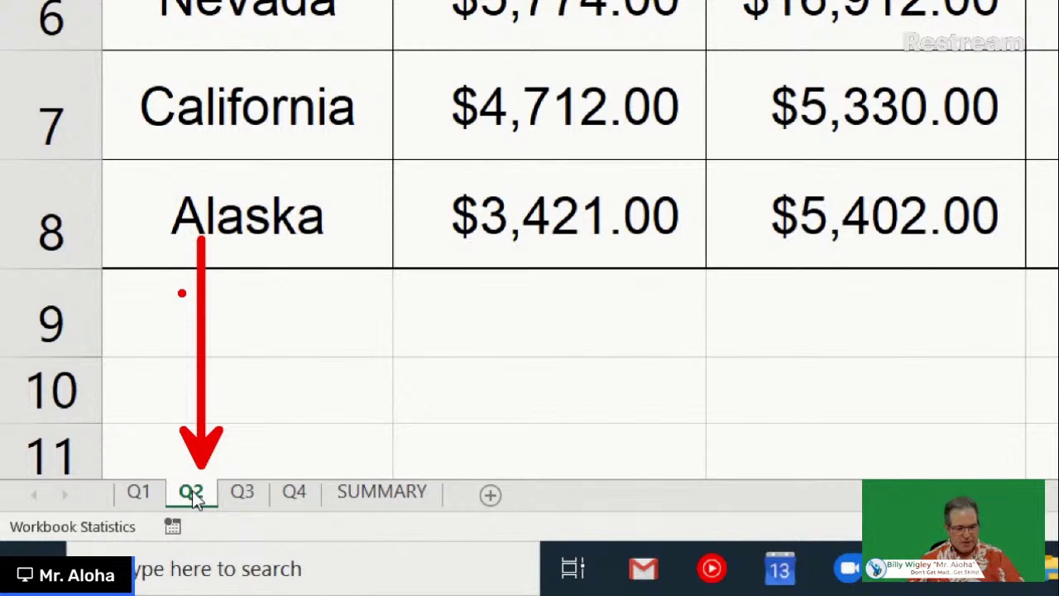
{"action": "key", "text": "Escape"}
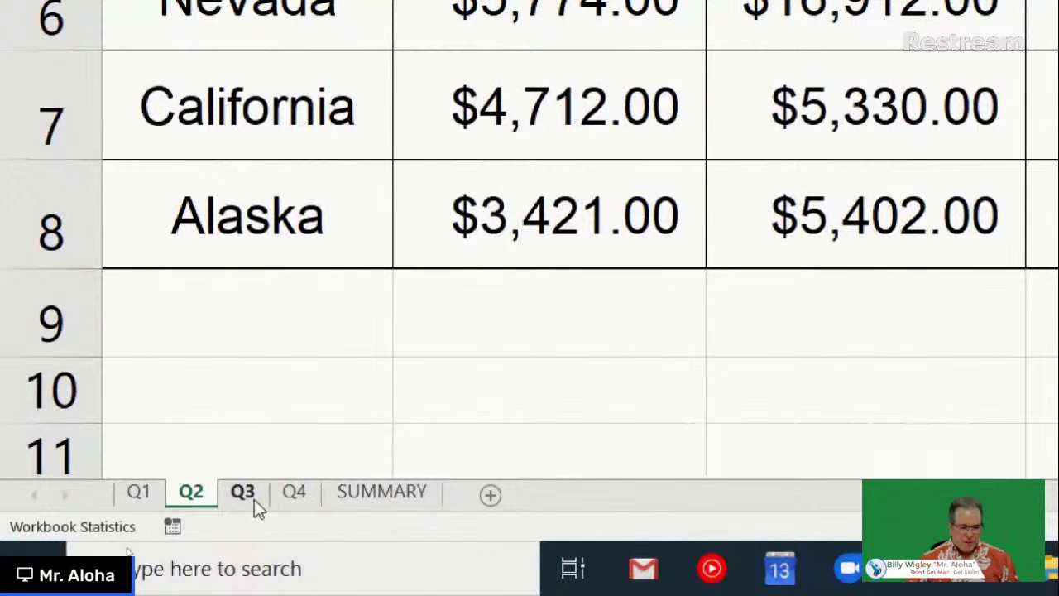
{"action": "left_click", "coordinate": [248, 499]}
{"action": "left_click", "coordinate": [311, 495]}
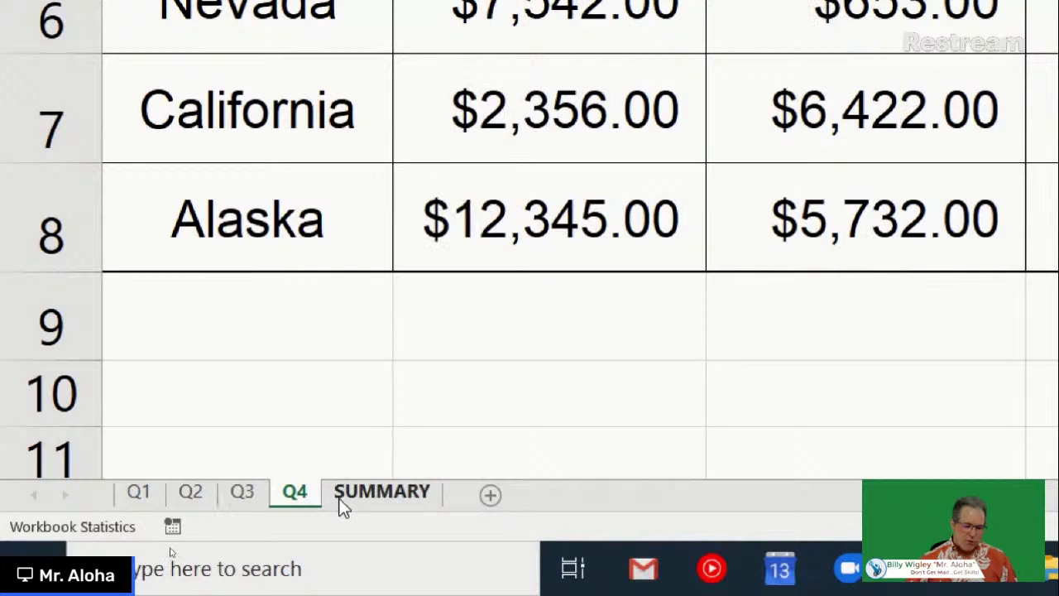
{"action": "left_click", "coordinate": [359, 503]}
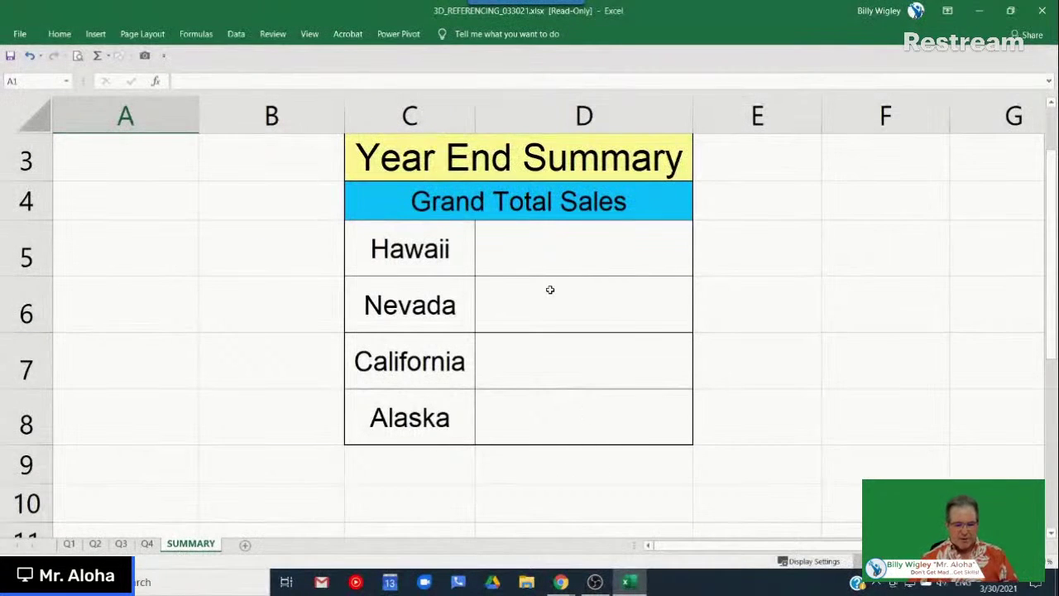
{"action": "left_click", "coordinate": [557, 246]}
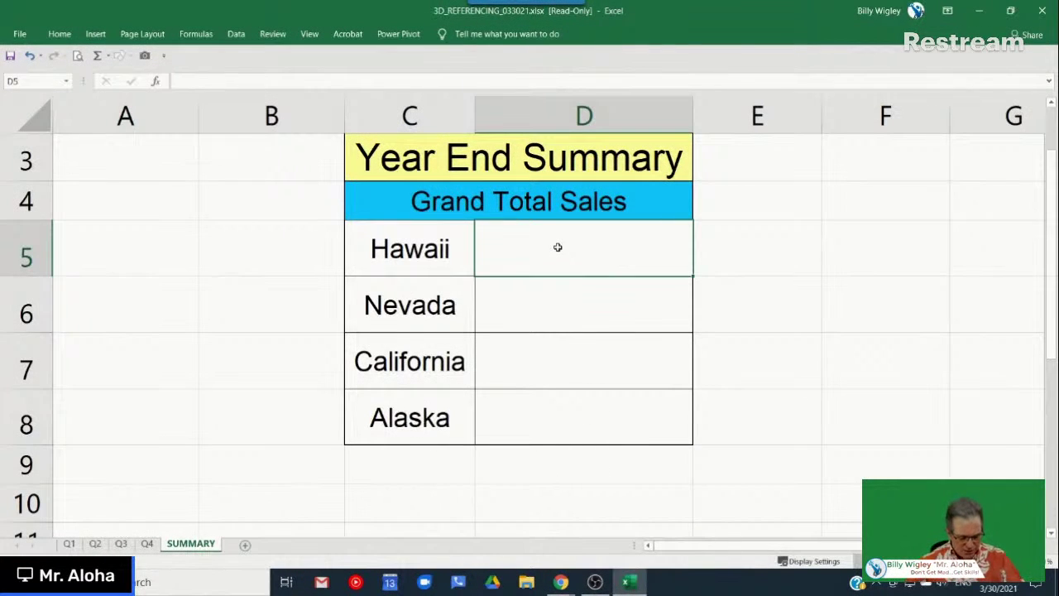
{"action": "mouse_move", "coordinate": [465, 208]}
{"action": "left_mouse_down"}
{"action": "mouse_move", "coordinate": [465, 283]}
{"action": "mouse_move", "coordinate": [716, 285]}
{"action": "left_mouse_up"}
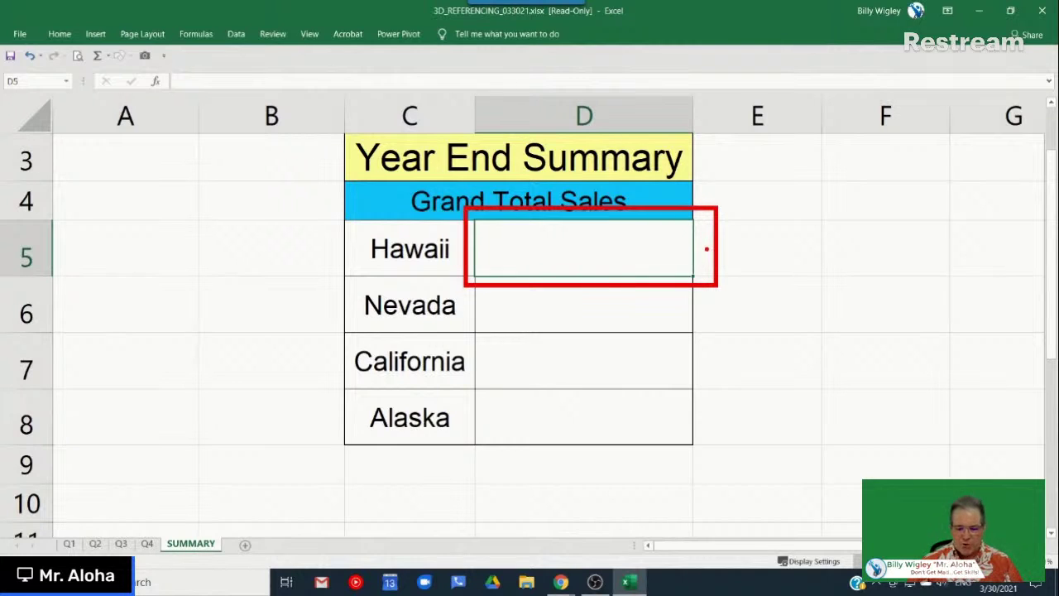
{"action": "left_click_drag", "start_coordinate": [706, 248], "coordinate": [803, 221]}
{"action": "left_click_drag", "start_coordinate": [694, 321], "coordinate": [744, 310]}
{"action": "left_click_drag", "start_coordinate": [697, 364], "coordinate": [726, 358]}
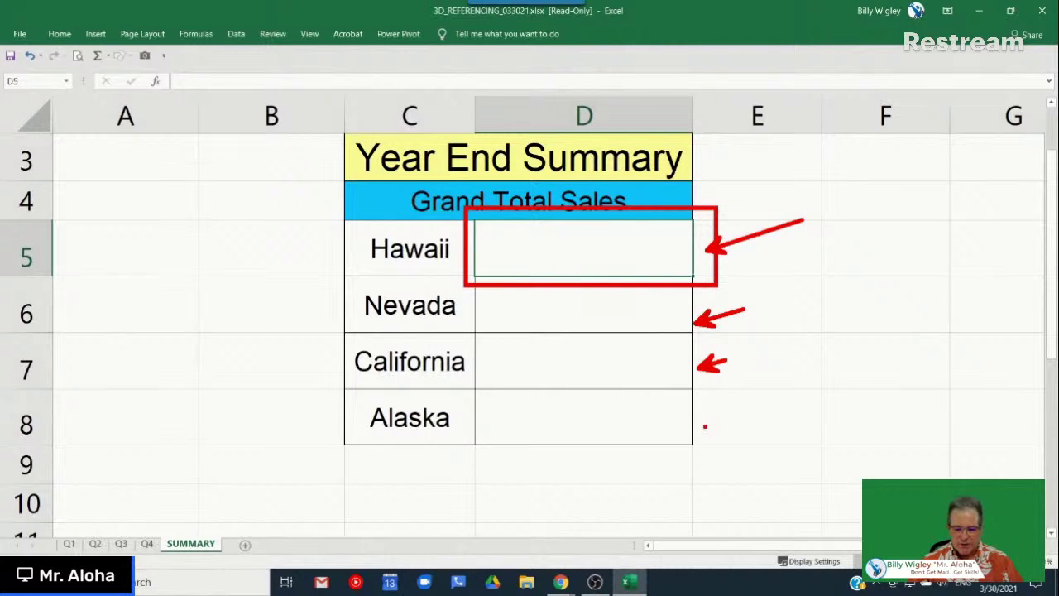
{"action": "left_click_drag", "start_coordinate": [705, 426], "coordinate": [762, 405]}
{"action": "left_click_drag", "start_coordinate": [477, 226], "coordinate": [704, 273]}
{"action": "left_click_drag", "start_coordinate": [574, 440], "coordinate": [574, 292]}
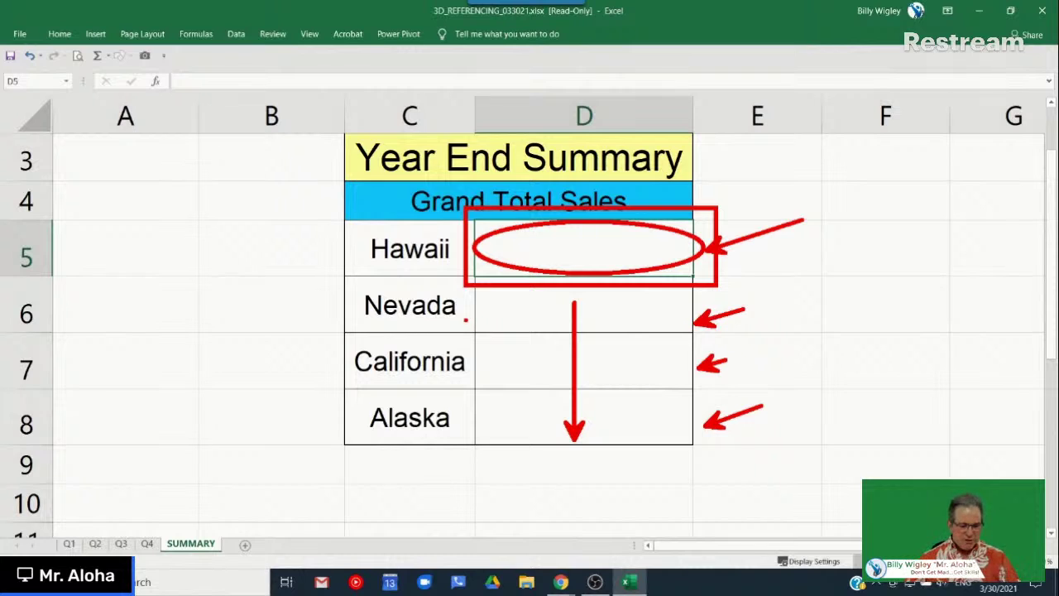
{"action": "left_click_drag", "start_coordinate": [340, 255], "coordinate": [210, 253]}
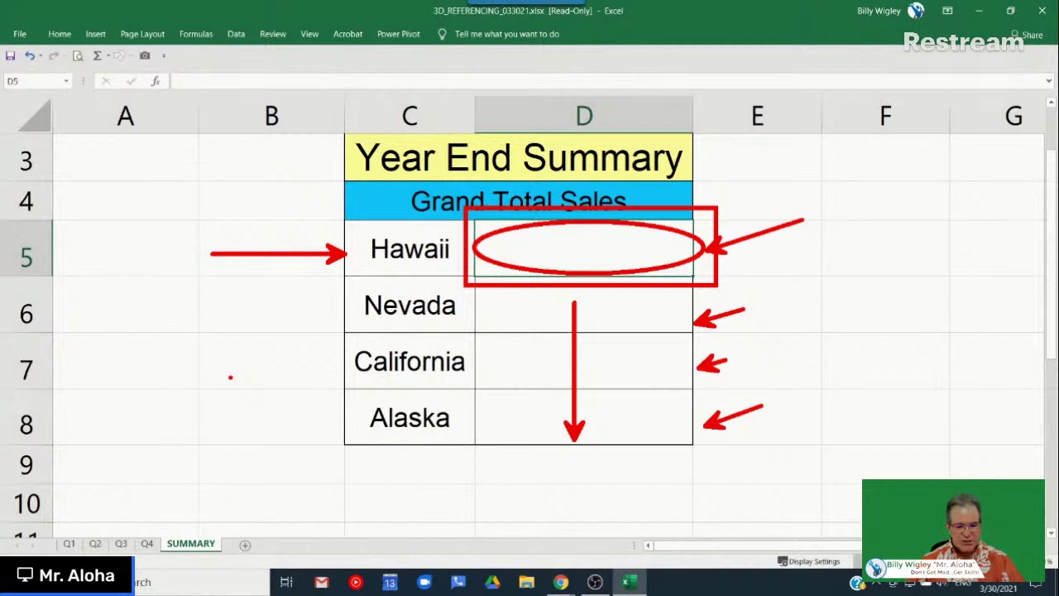
Review Hawaii's Total Sales cell on each of the sheets Q1 through Q4 and return to the SUMMARY sheet
{"action": "left_click", "coordinate": [71, 543]}
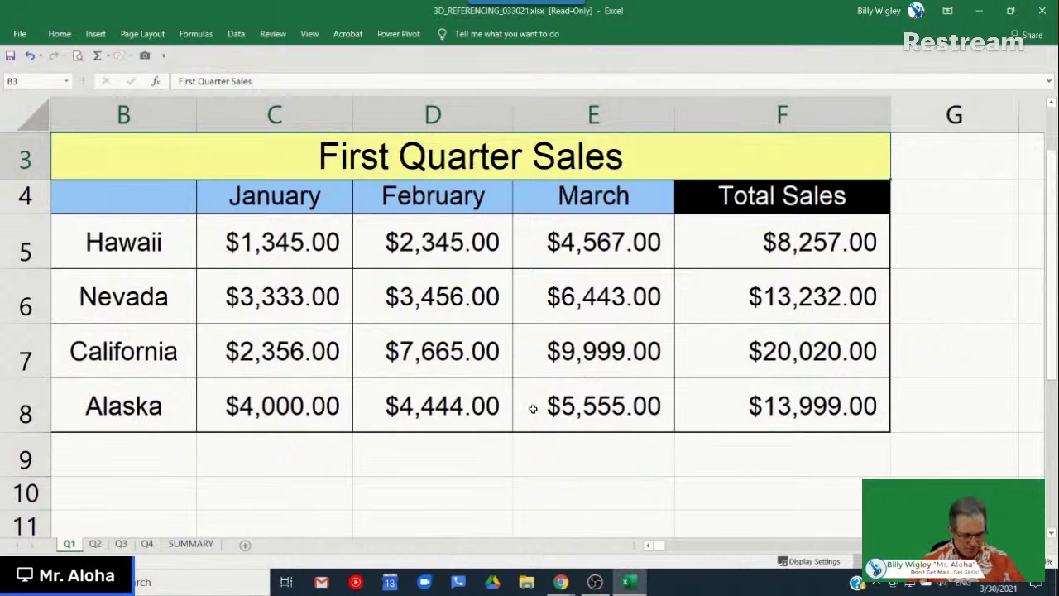
{"action": "mouse_move", "coordinate": [664, 195]}
{"action": "left_mouse_down"}
{"action": "mouse_move", "coordinate": [787, 307]}
{"action": "mouse_move", "coordinate": [909, 277]}
{"action": "left_mouse_up"}
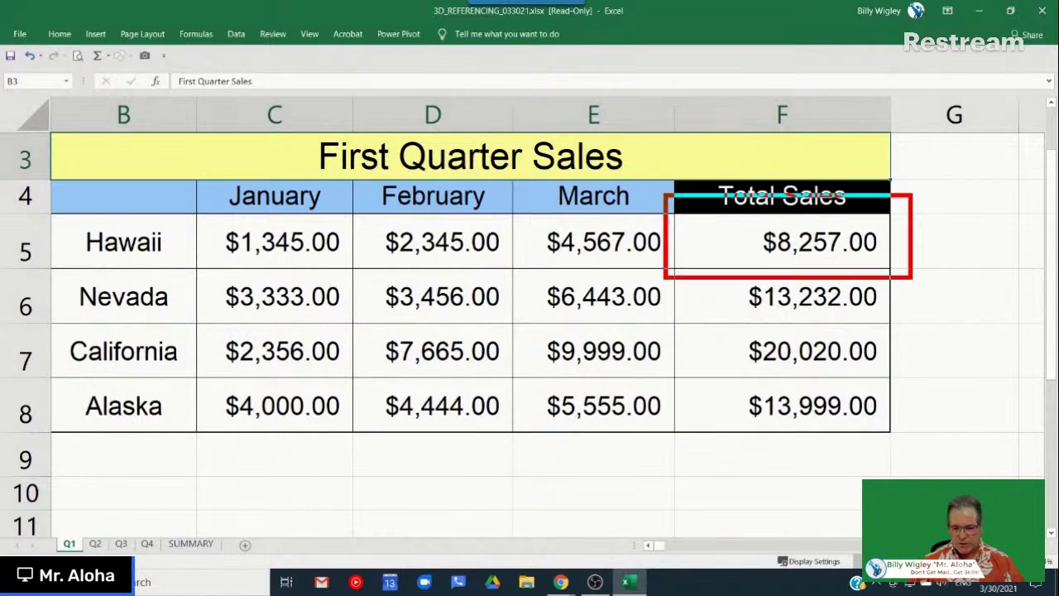
{"action": "left_click", "coordinate": [95, 544]}
{"action": "left_click", "coordinate": [122, 544]}
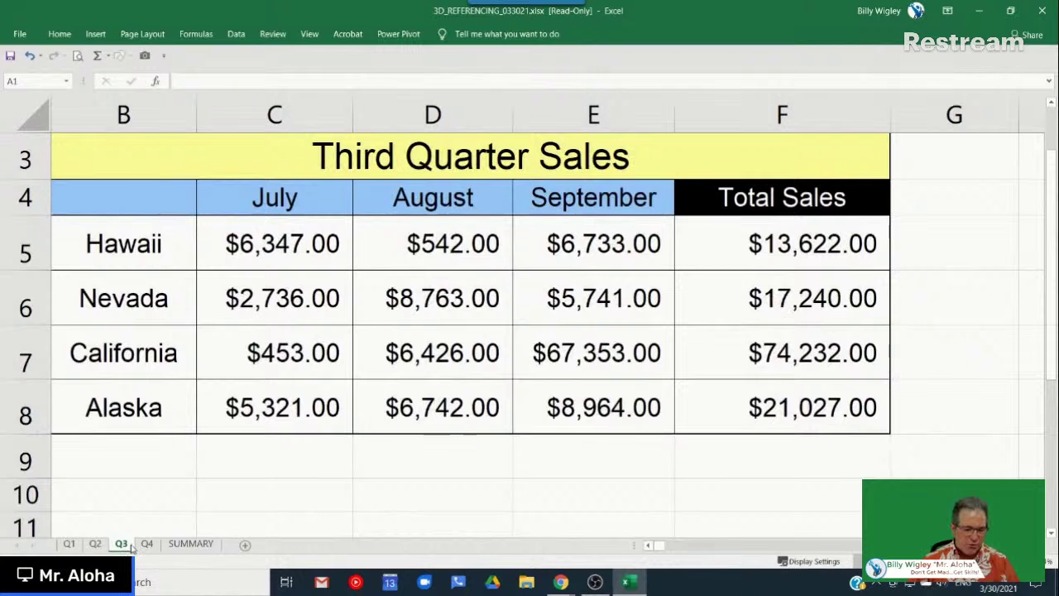
{"action": "left_click", "coordinate": [147, 543]}
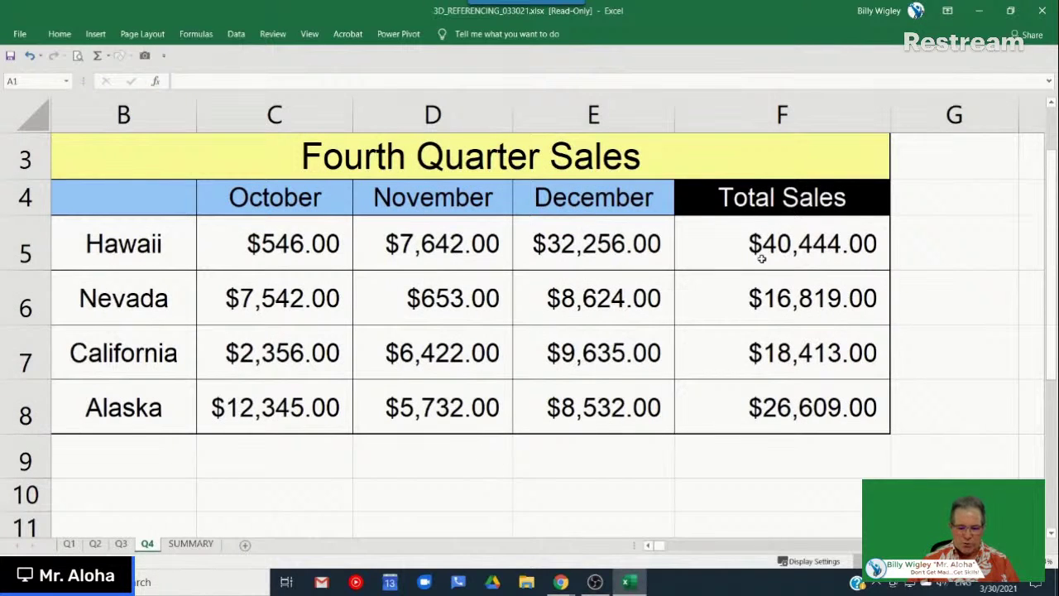
{"action": "left_click", "coordinate": [761, 259]}
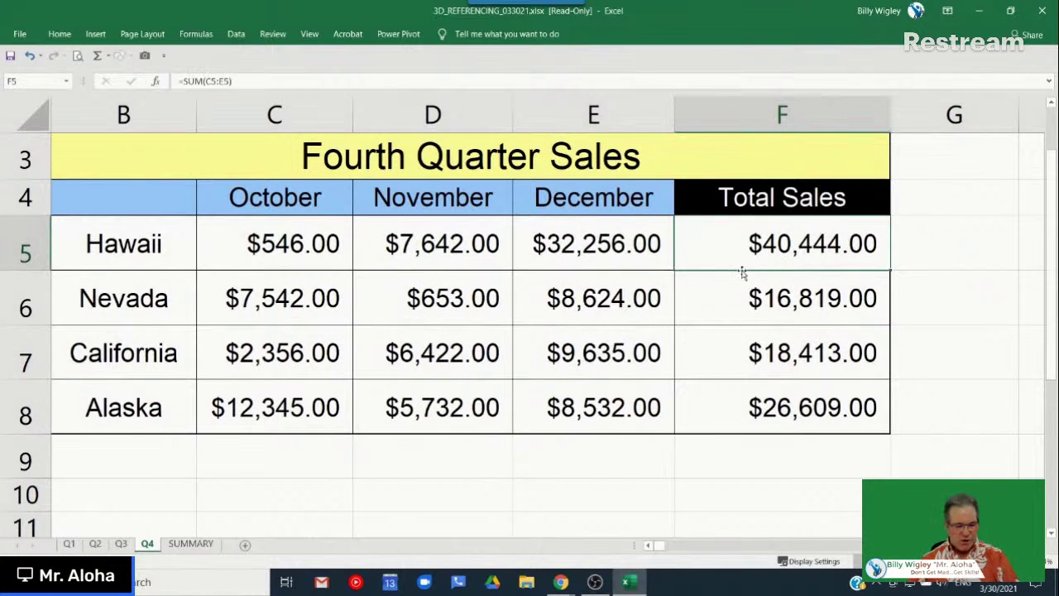
{"action": "left_click", "coordinate": [190, 543]}
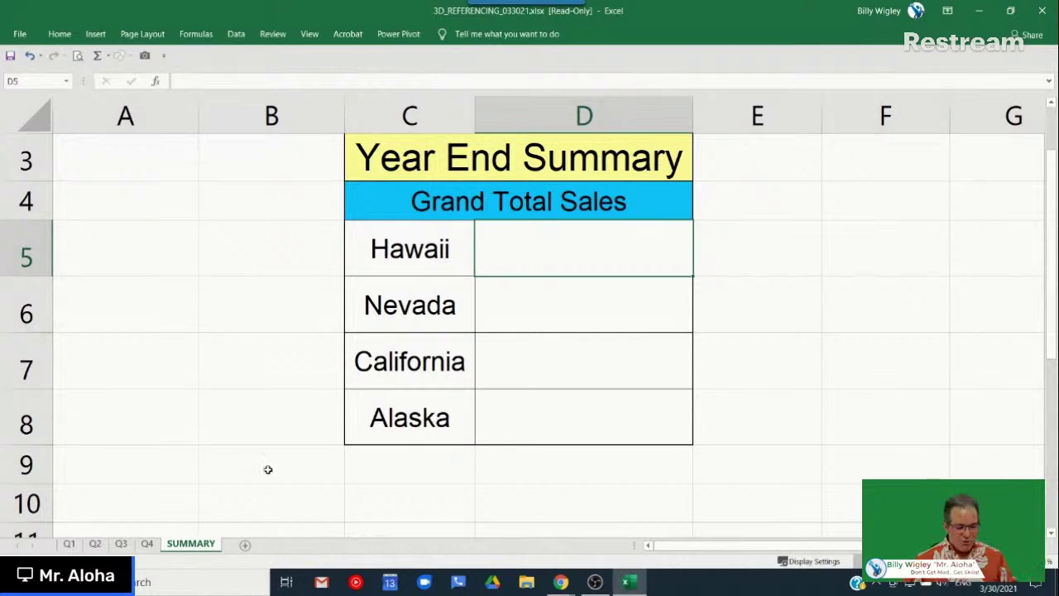
Select Hawaii's Total Sales cell F5 on the Q1 sheet to examine it
{"action": "left_click", "coordinate": [70, 545]}
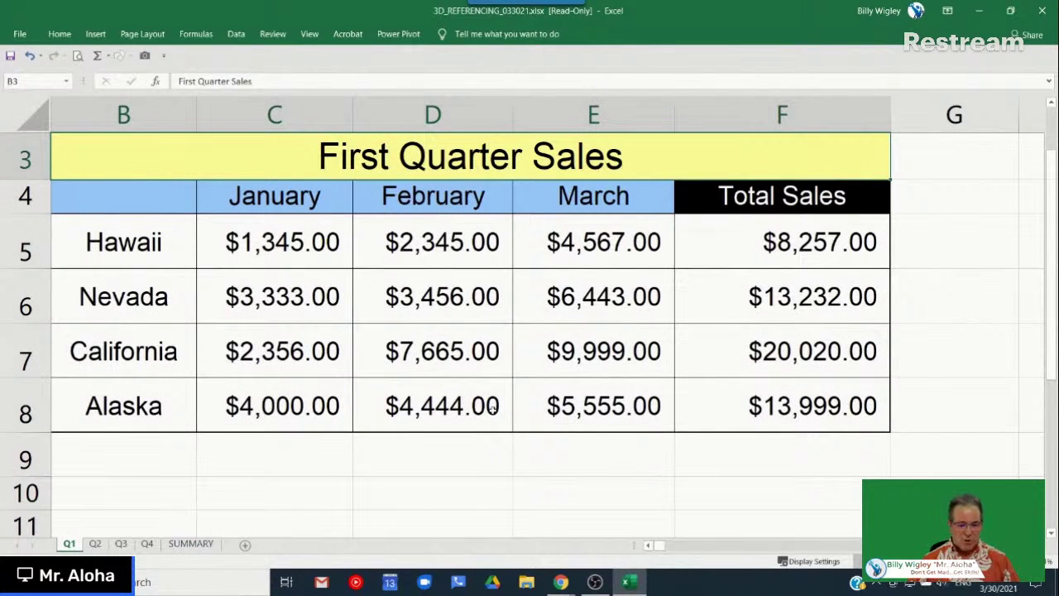
{"action": "left_click", "coordinate": [722, 252]}
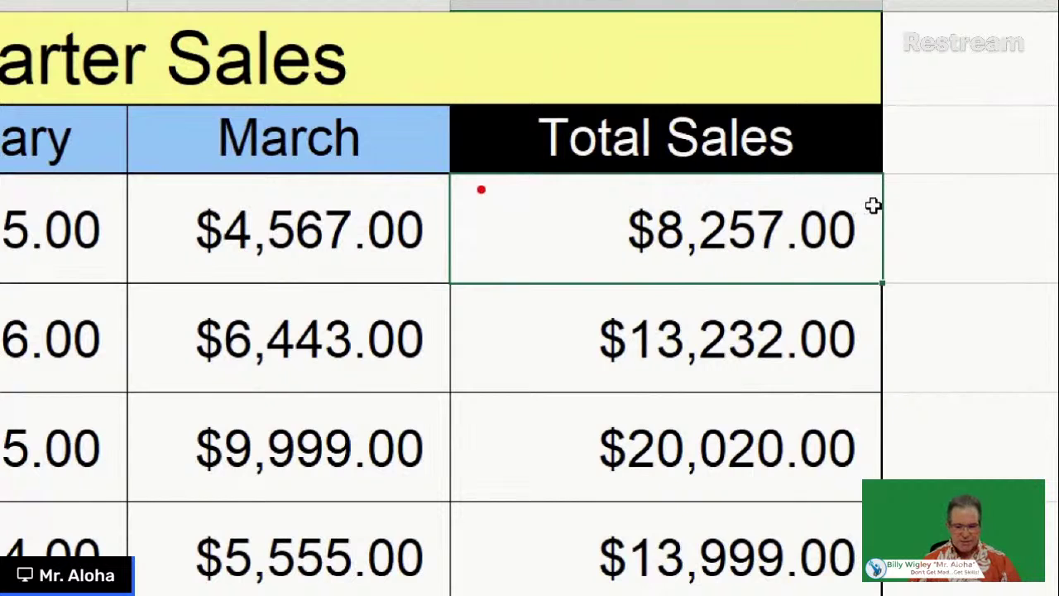
{"action": "mouse_move", "coordinate": [439, 160]}
{"action": "left_mouse_down"}
{"action": "mouse_move", "coordinate": [752, 298]}
{"action": "mouse_move", "coordinate": [894, 278]}
{"action": "left_mouse_up"}
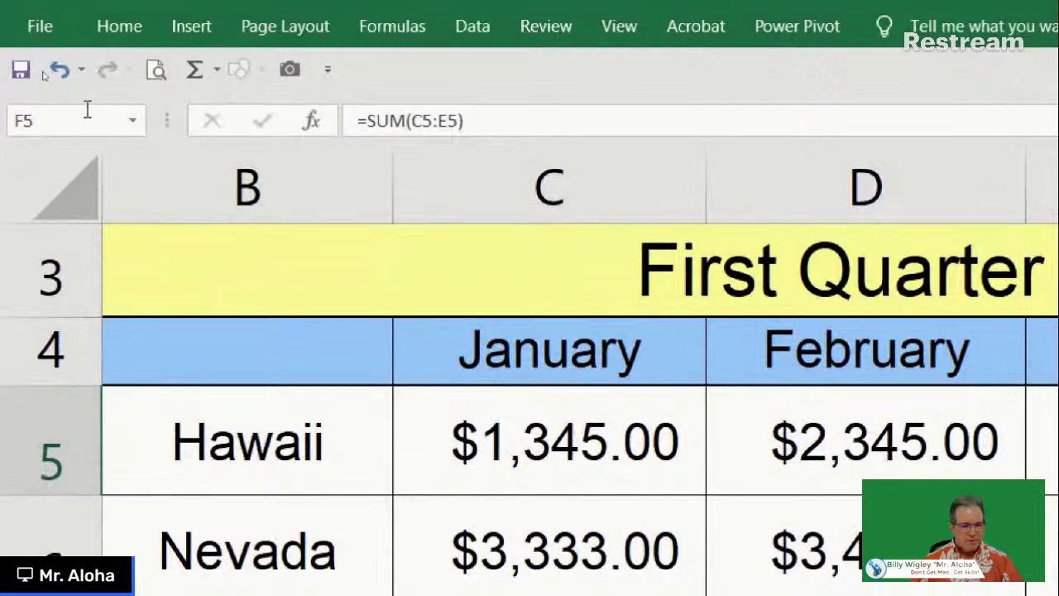
{"action": "key", "text": "ctrl+2"}
{"action": "mouse_move", "coordinate": [8, 88]}
{"action": "left_mouse_down"}
{"action": "mouse_move", "coordinate": [8, 139]}
{"action": "mouse_move", "coordinate": [147, 152]}
{"action": "left_mouse_up"}
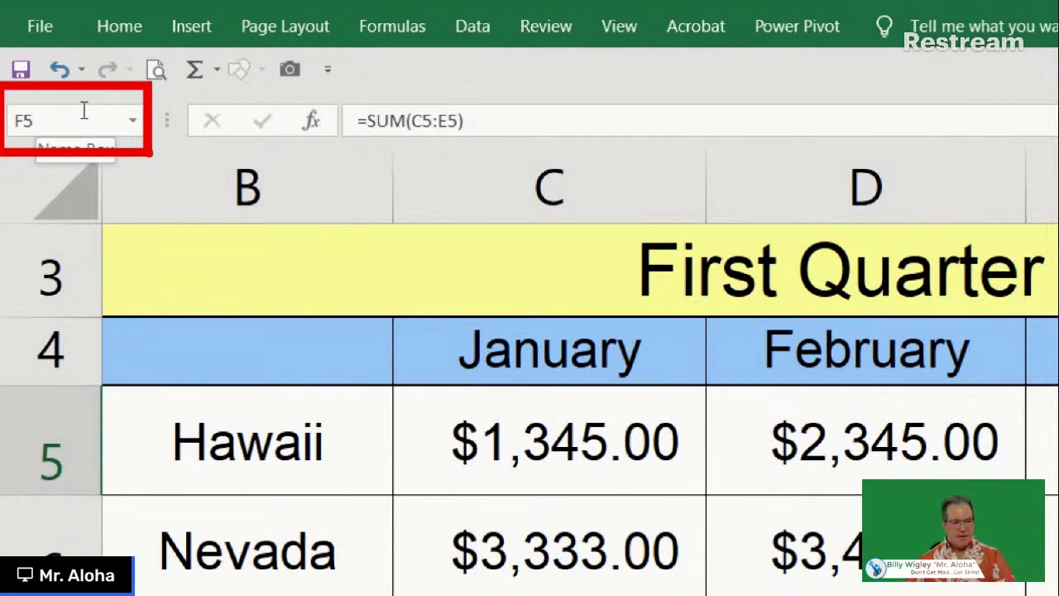
{"action": "key", "text": "Escape"}
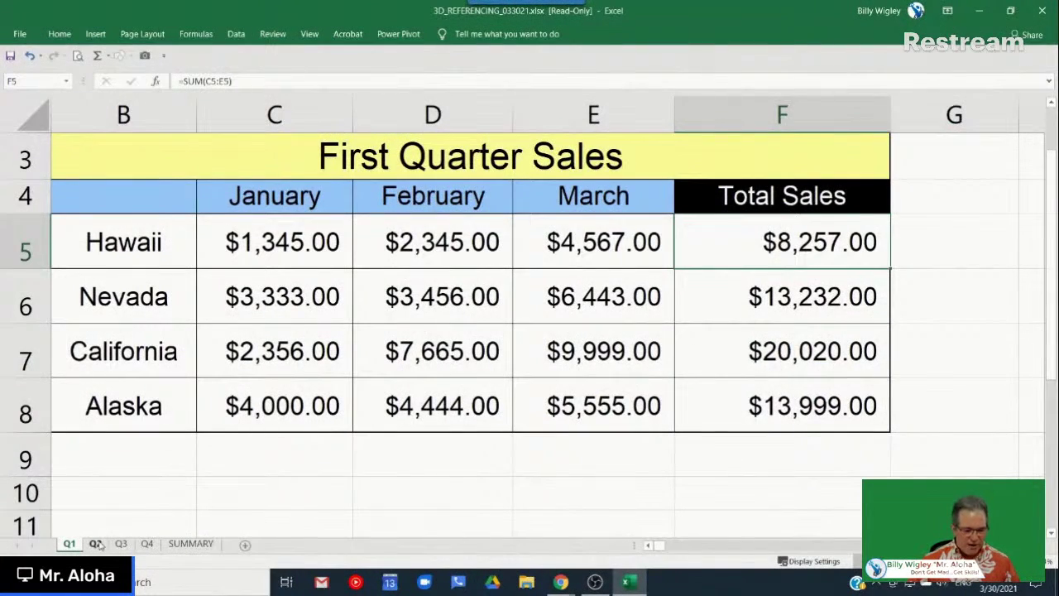
Check Hawaii's Total Sales cell F5 on the Q2, Q3 and Q4 sheets, and return to the SUMMARY sheet's cell D5
{"action": "left_click", "coordinate": [96, 543]}
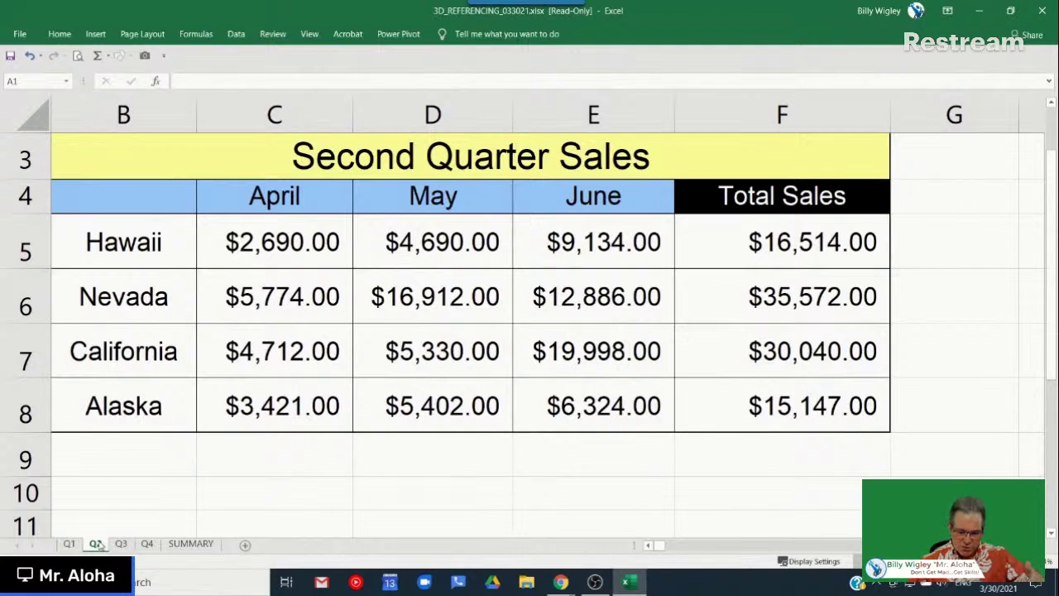
{"action": "left_click", "coordinate": [766, 243]}
{"action": "mouse_move", "coordinate": [651, 176]}
{"action": "left_mouse_down"}
{"action": "mouse_move", "coordinate": [749, 259]}
{"action": "mouse_move", "coordinate": [927, 287]}
{"action": "left_mouse_up"}
{"action": "key", "text": "Escape"}
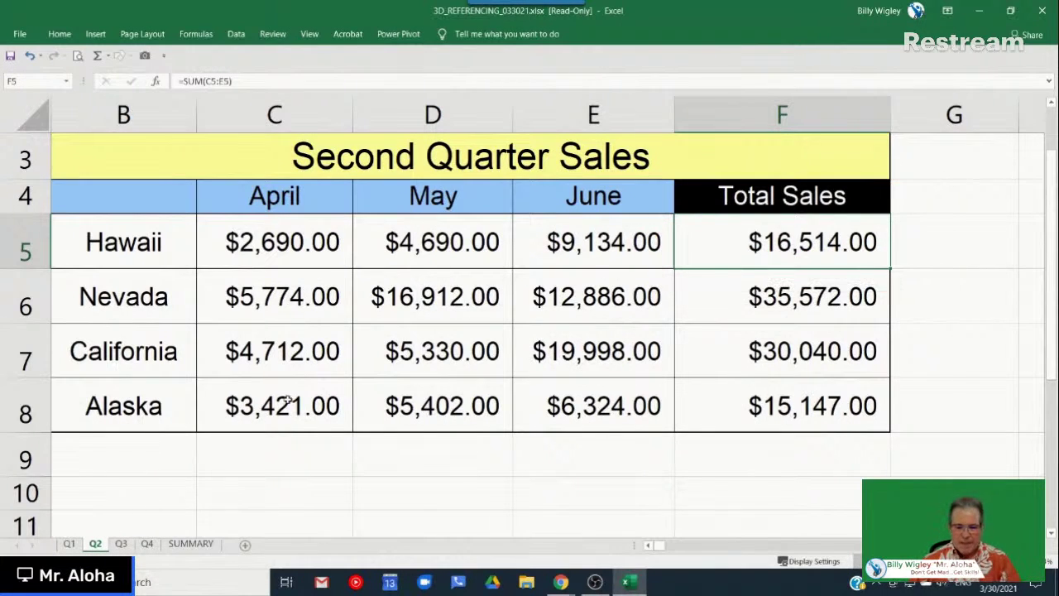
{"action": "left_click", "coordinate": [122, 543]}
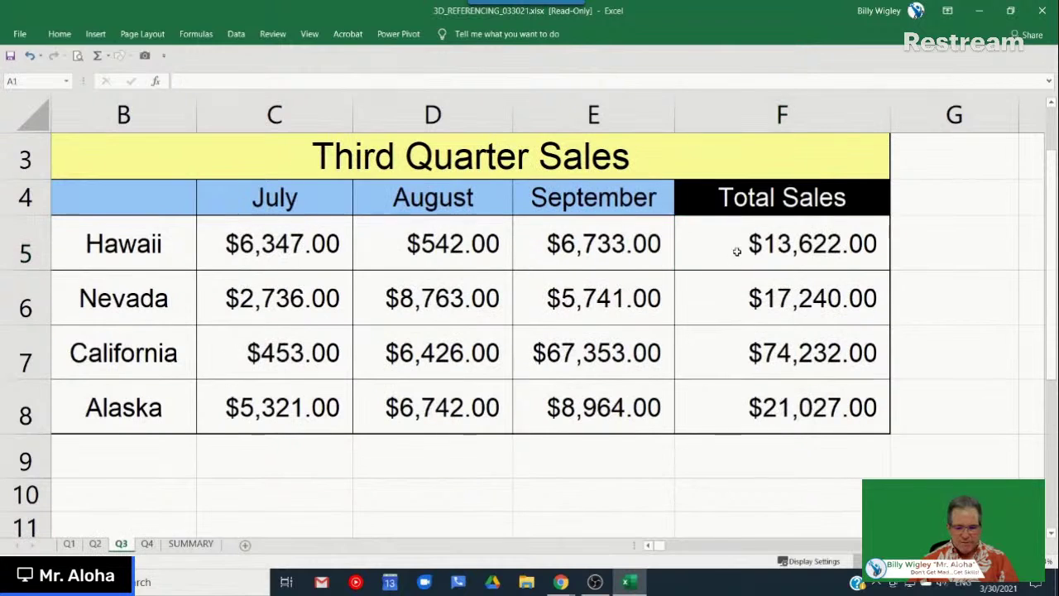
{"action": "left_click", "coordinate": [698, 240]}
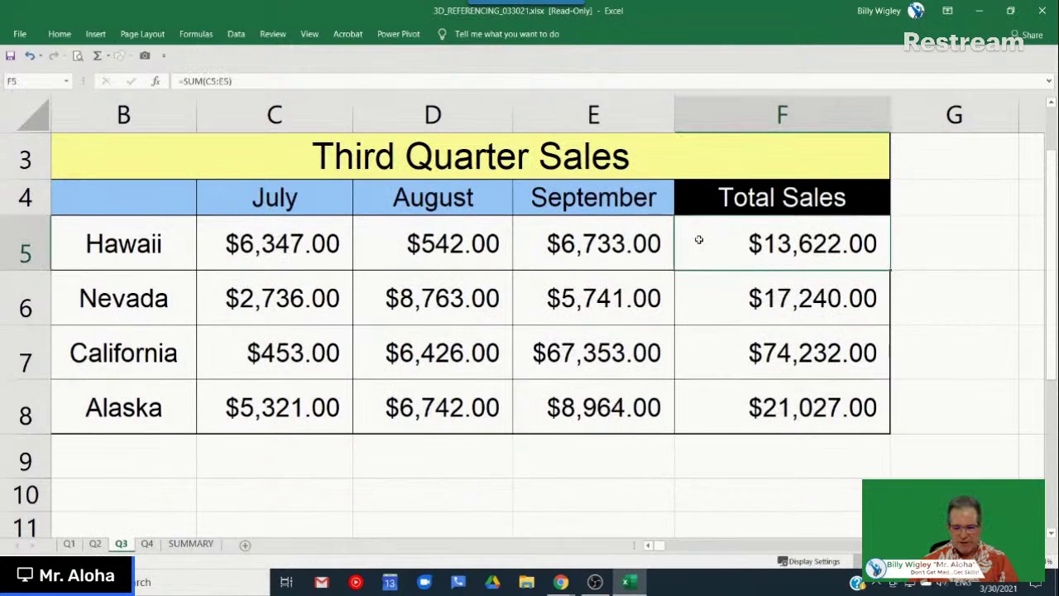
{"action": "left_click", "coordinate": [148, 546]}
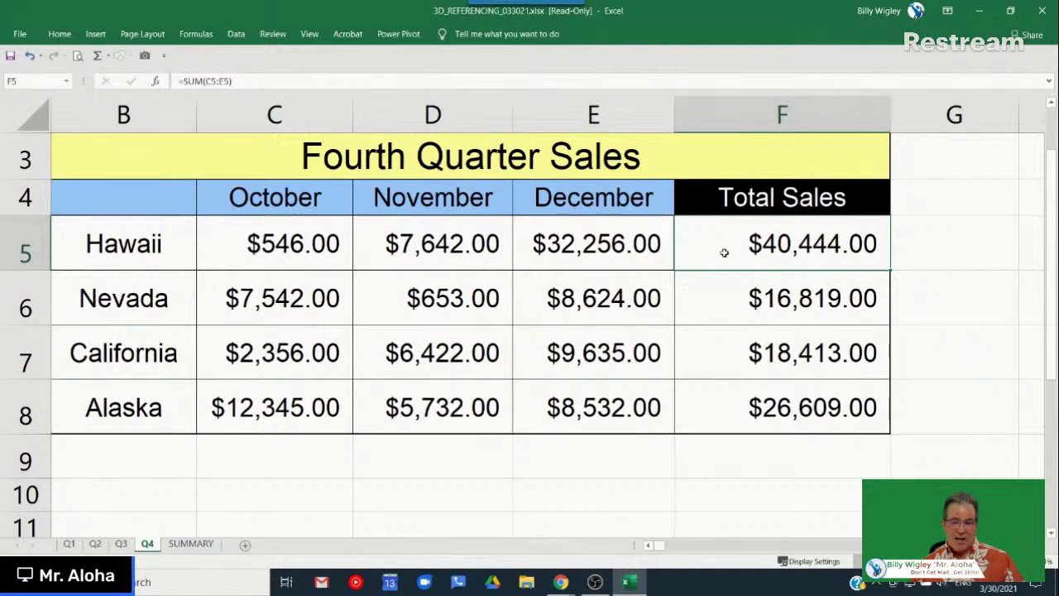
{"action": "left_click", "coordinate": [191, 543]}
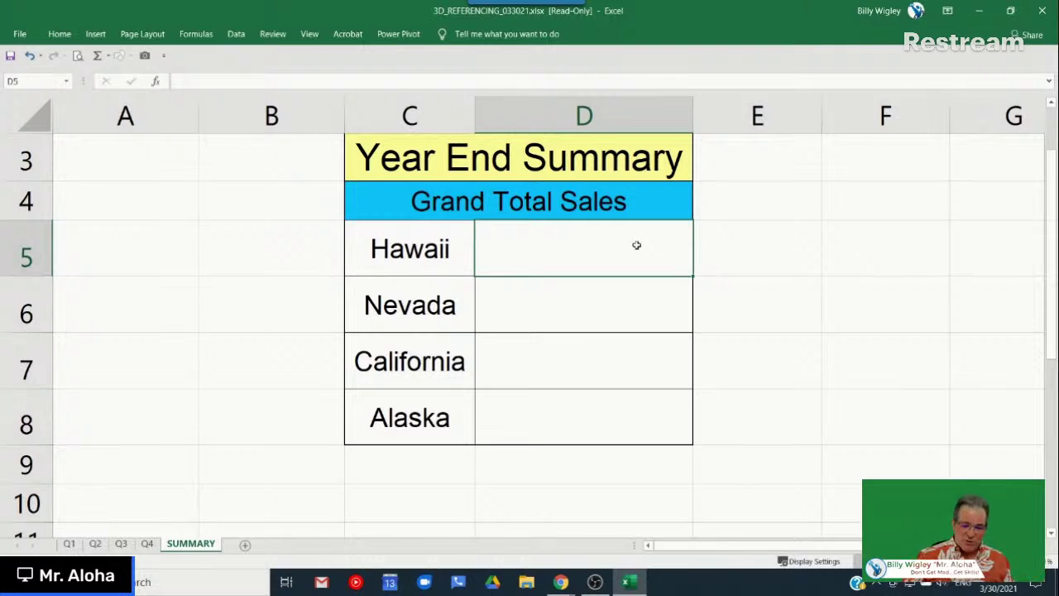
{"action": "mouse_move", "coordinate": [463, 198]}
{"action": "left_mouse_down"}
{"action": "mouse_move", "coordinate": [560, 303]}
{"action": "mouse_move", "coordinate": [745, 285]}
{"action": "left_mouse_up"}
{"action": "left_click_drag", "start_coordinate": [700, 249], "coordinate": [831, 209]}
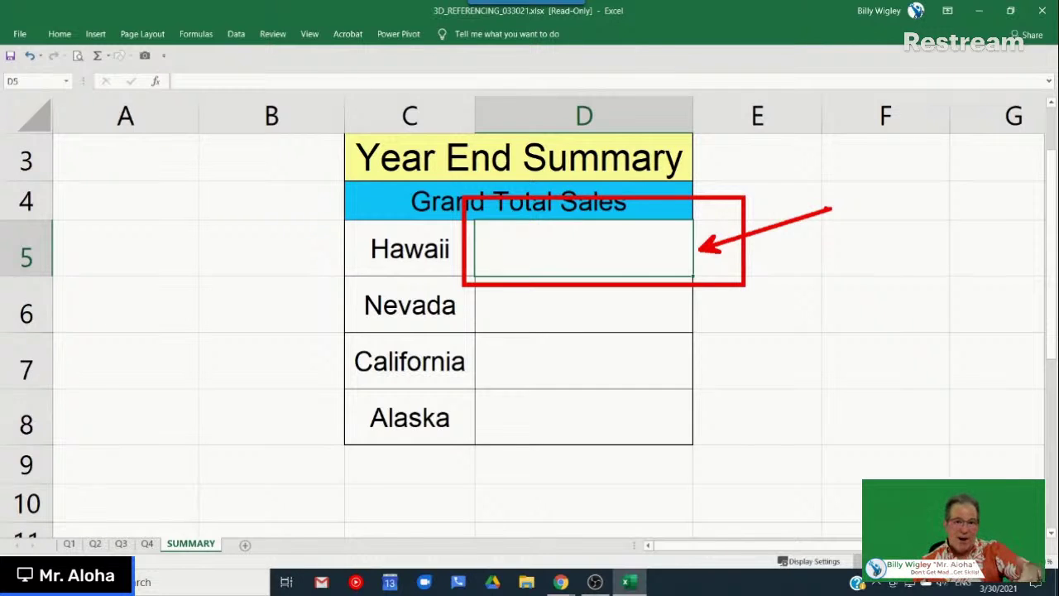
{"action": "key", "text": "Escape"}
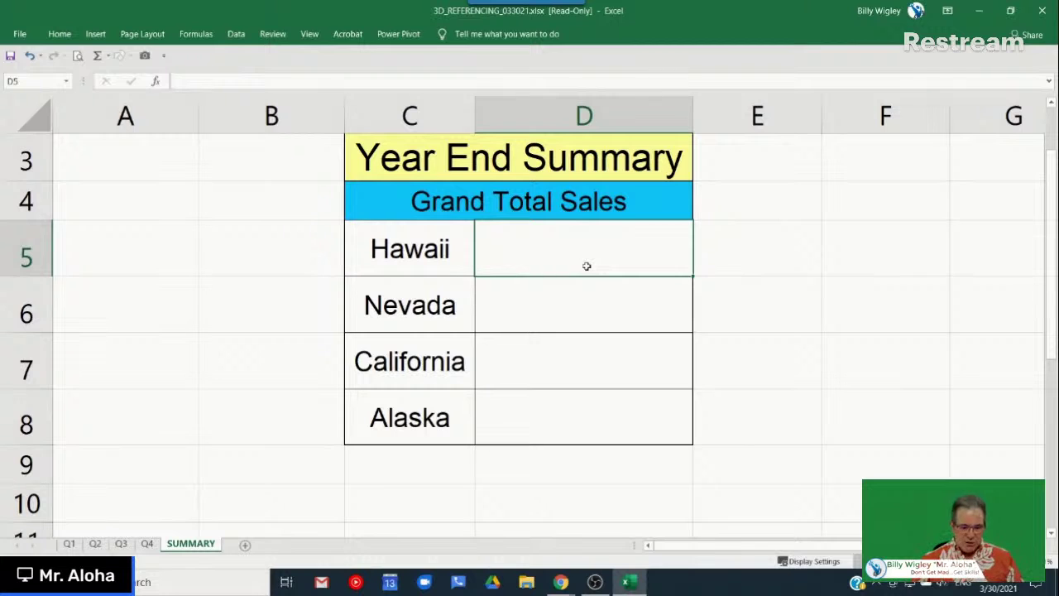
Find the AutoSum command among the editing tools and read its description and shortcut
{"action": "key", "text": "alt+equal"}
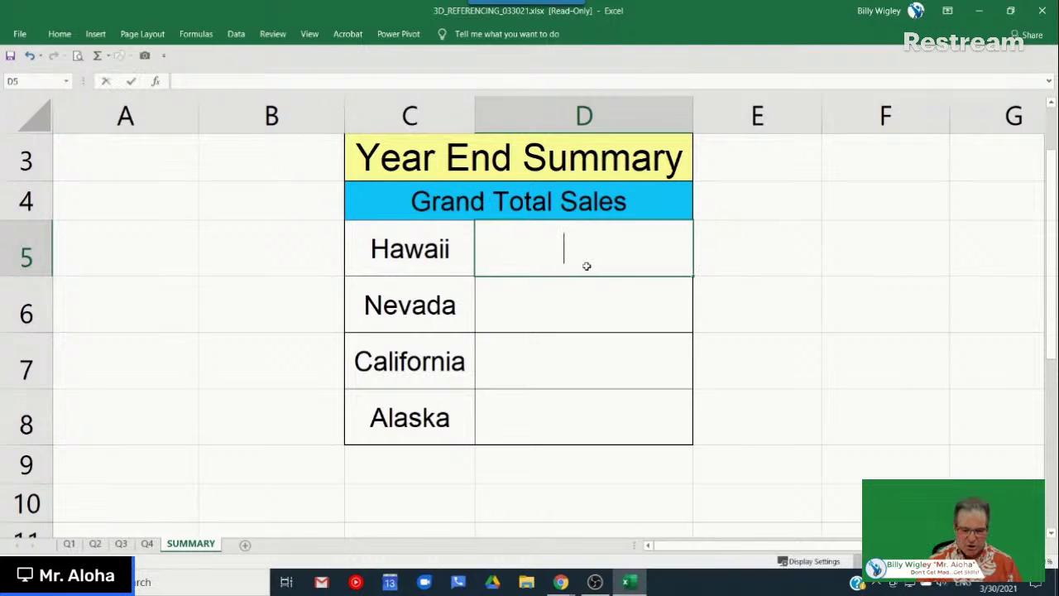
{"action": "key", "text": "Escape"}
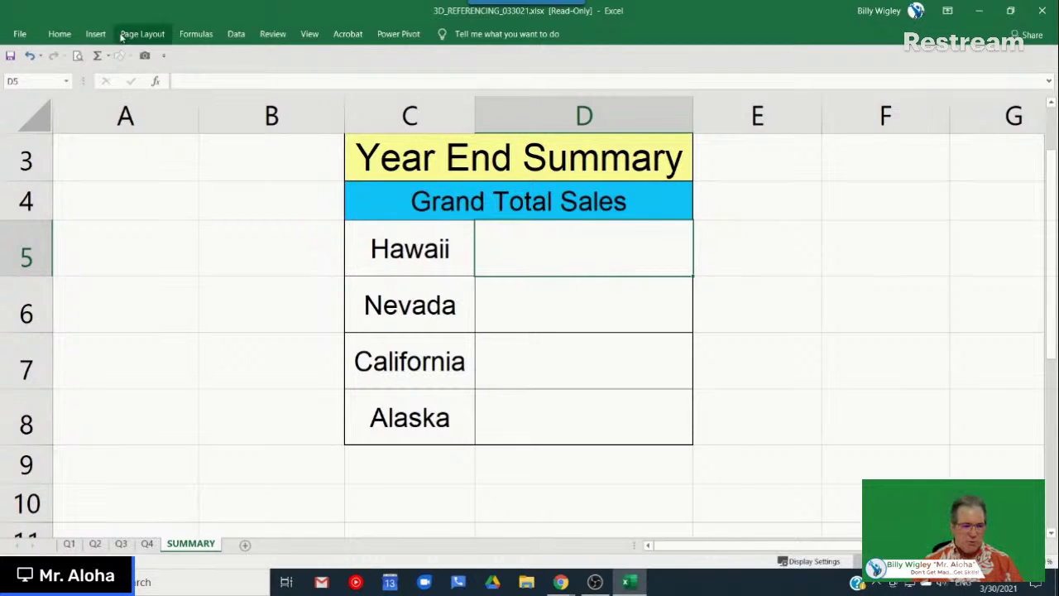
{"action": "left_click", "coordinate": [58, 34]}
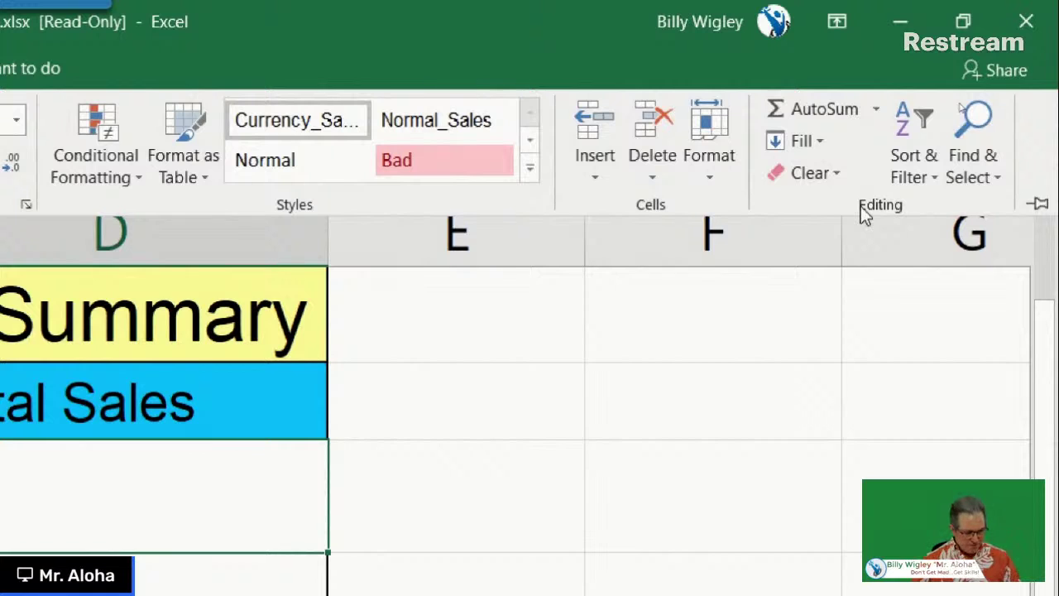
{"action": "left_click", "coordinate": [941, 58]}
{"action": "mouse_move", "coordinate": [605, 210]}
{"action": "left_mouse_down"}
{"action": "mouse_move", "coordinate": [627, 251]}
{"action": "mouse_move", "coordinate": [771, 266]}
{"action": "mouse_move", "coordinate": [780, 150]}
{"action": "mouse_move", "coordinate": [799, 113]}
{"action": "left_mouse_up"}
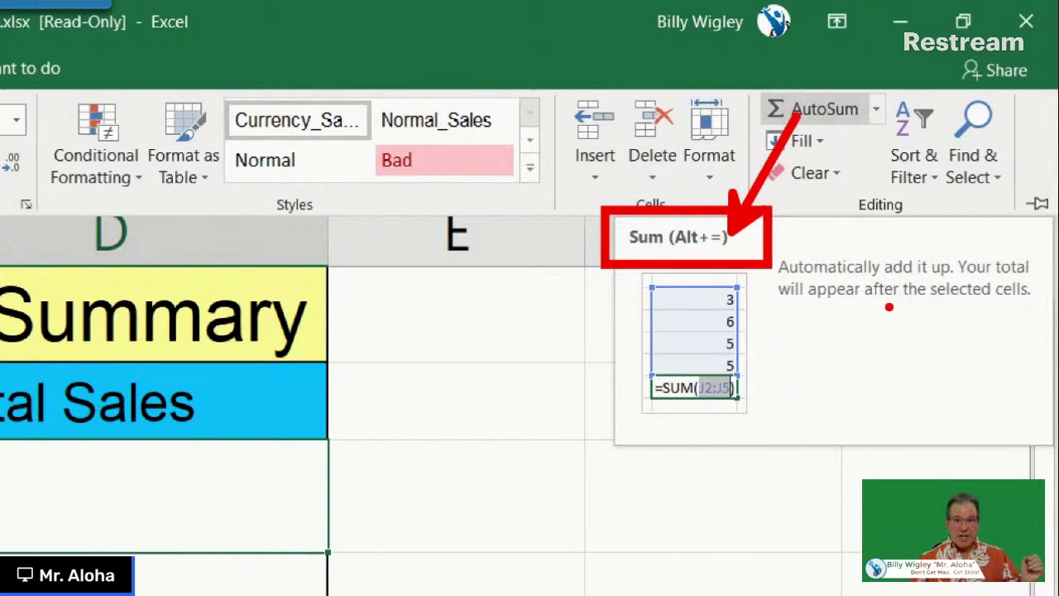
{"action": "key", "text": "Escape"}
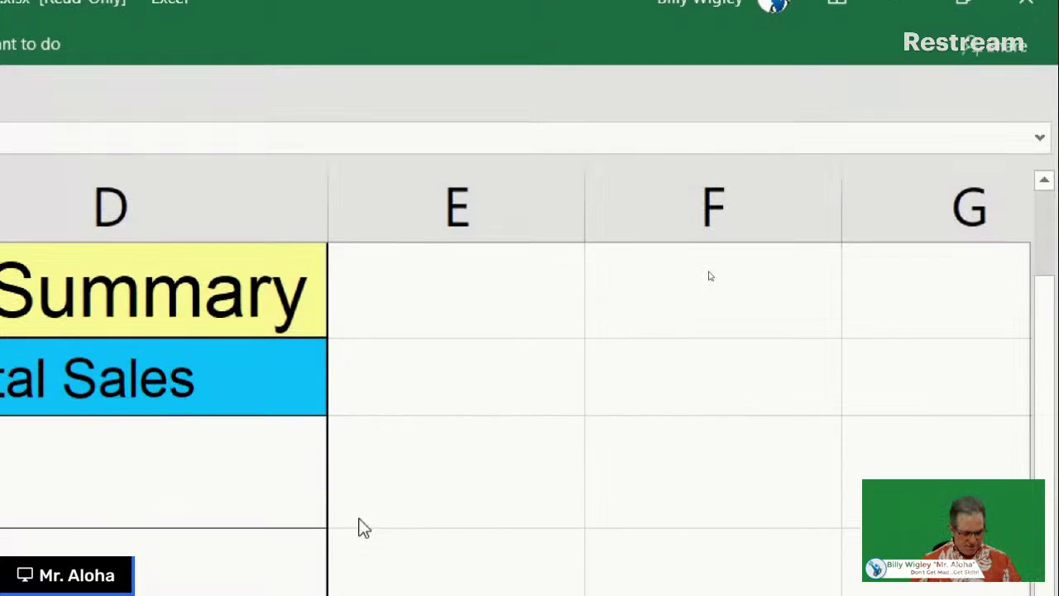
{"action": "key", "text": "ctrl+4"}
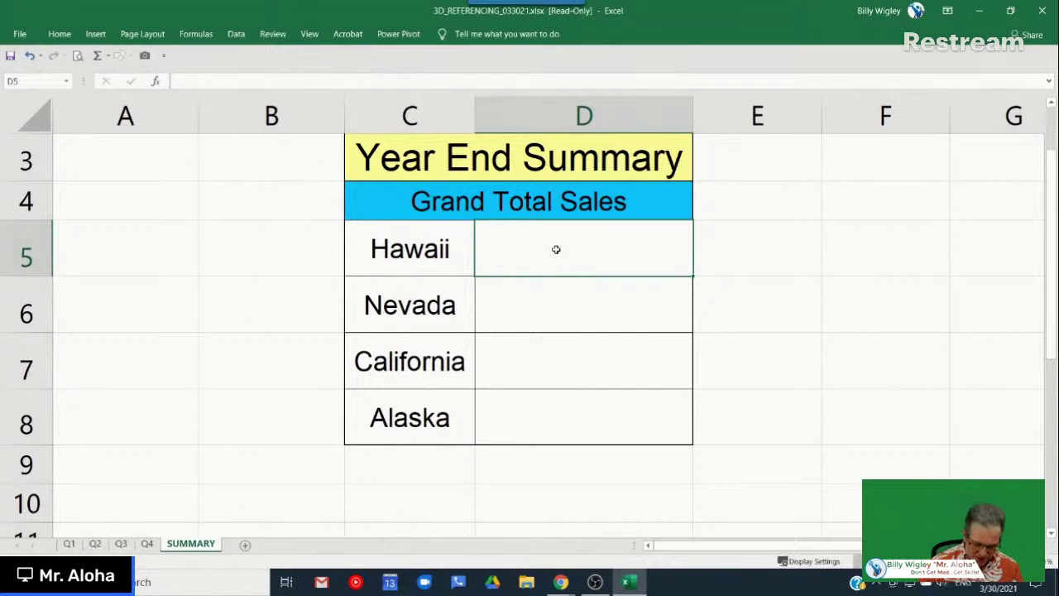
{"action": "key", "text": "alt+equal"}
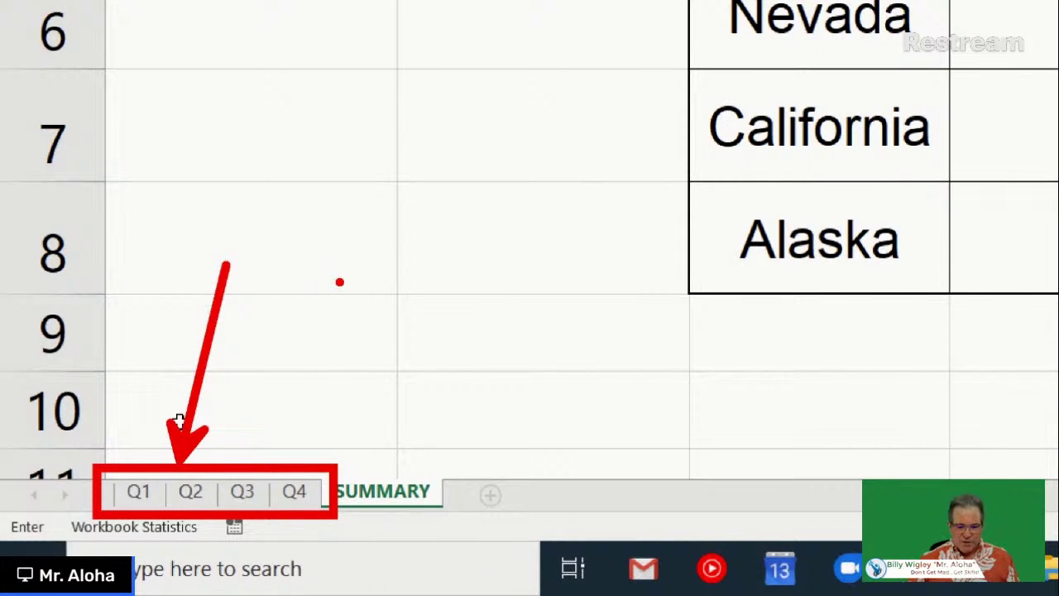
{"action": "key", "text": "Escape"}
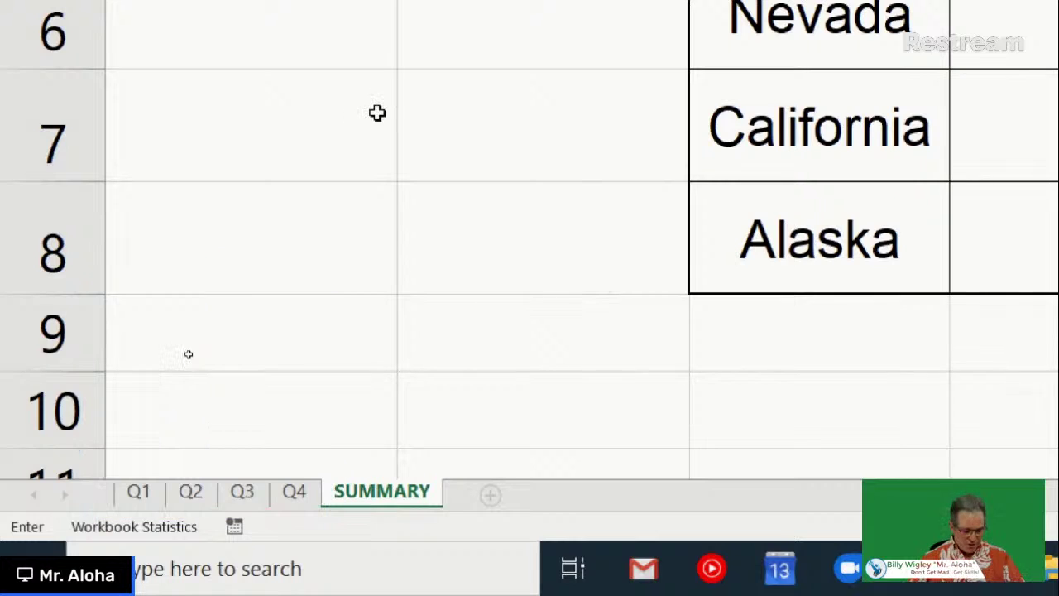
{"action": "key", "text": "ctrl+4"}
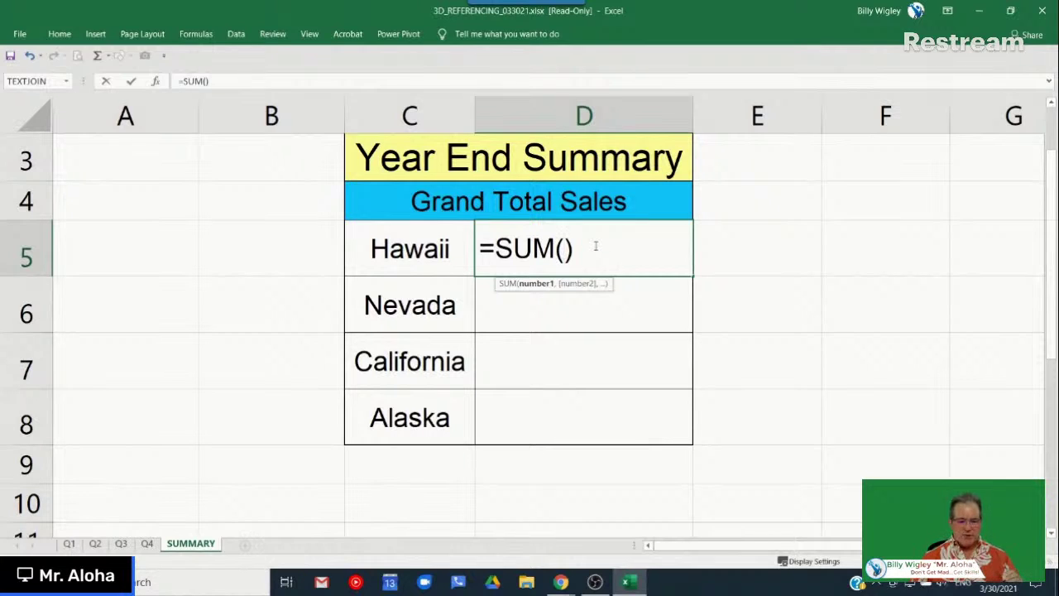
{"action": "key", "text": "Escape"}
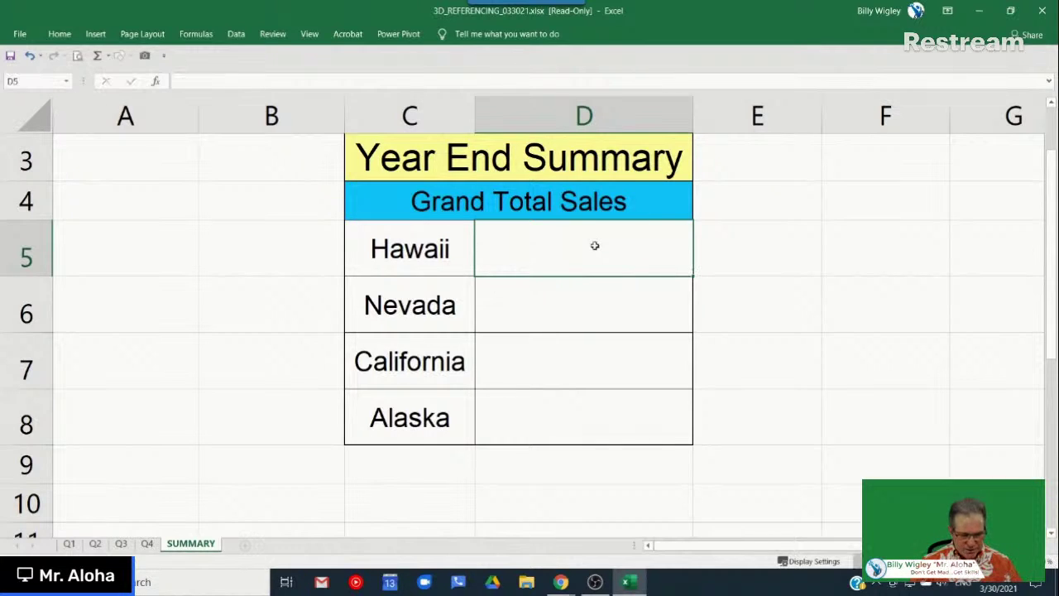
Start a SUM formula in Hawaii's grand total cell D5 on SUMMARY and reference the sheets Q1 through Q4
{"action": "key", "text": "alt+equal"}
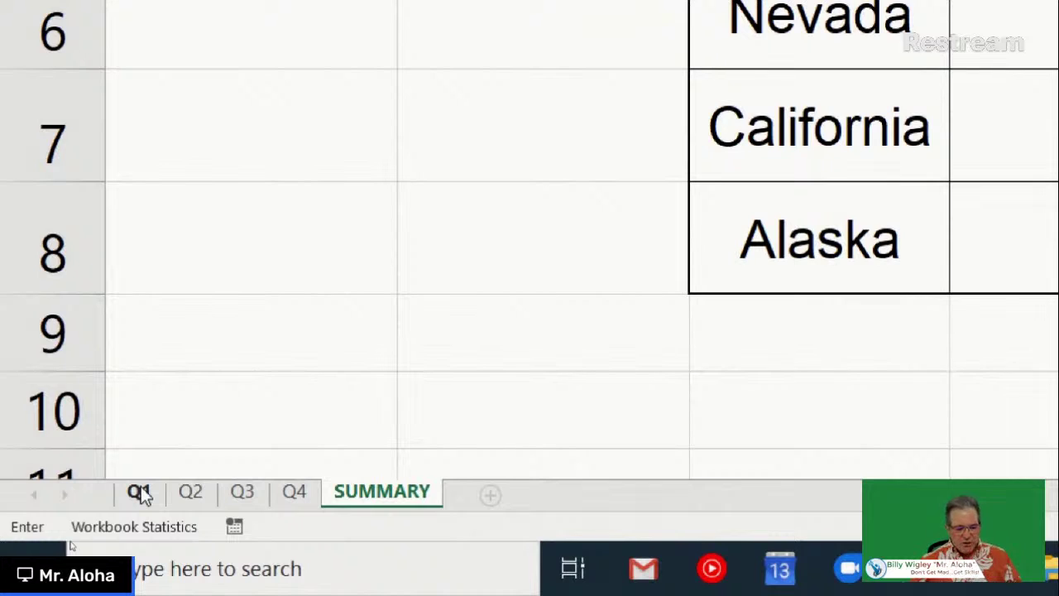
{"action": "left_click", "coordinate": [139, 492]}
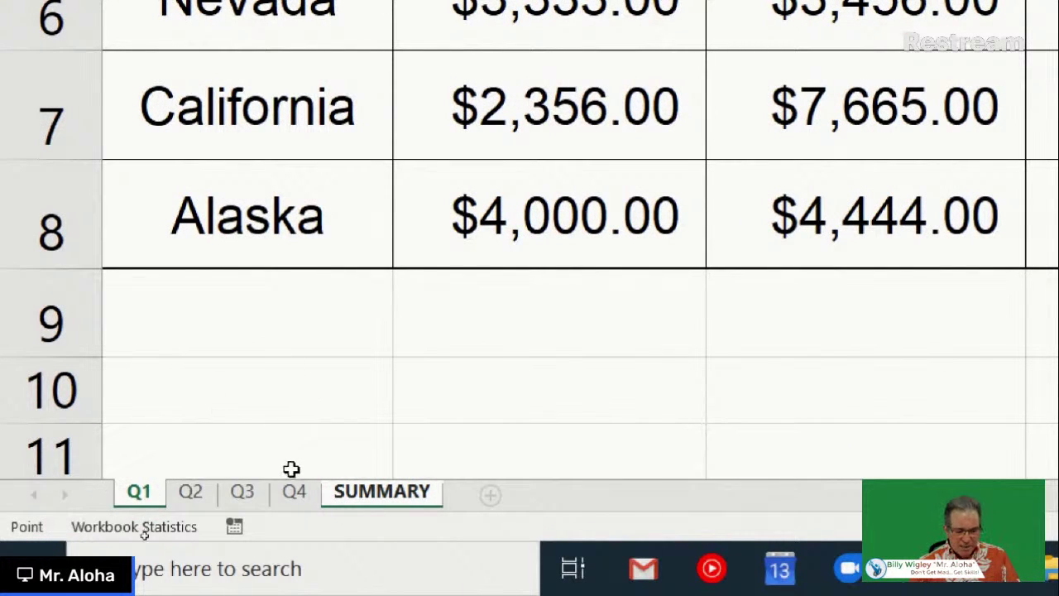
{"action": "left_click", "coordinate": [293, 495], "text": "shift"}
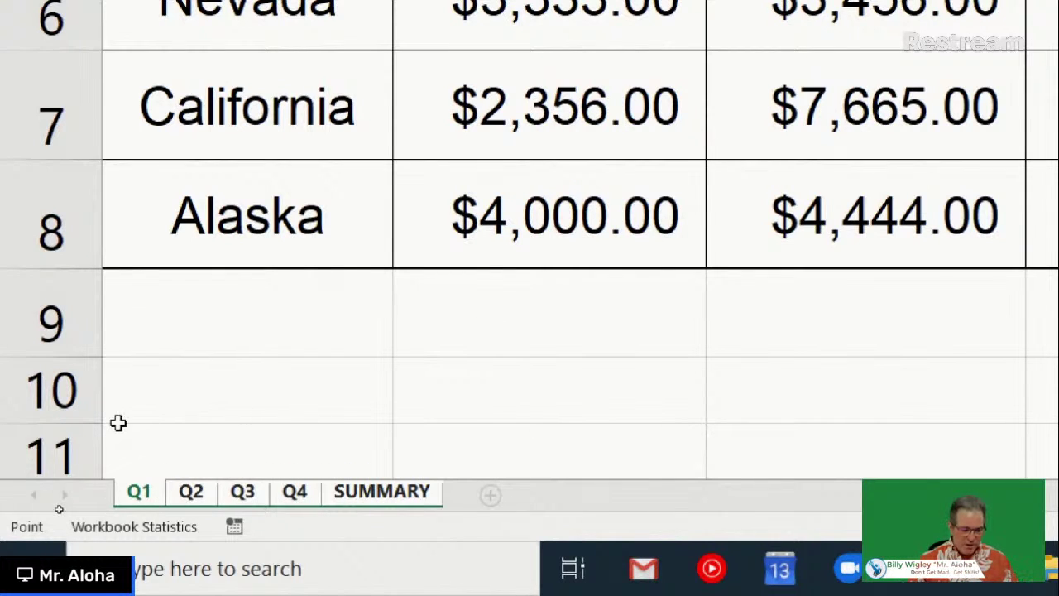
{"action": "key", "text": "ctrl+2"}
{"action": "left_click_drag", "start_coordinate": [133, 474], "coordinate": [133, 346]}
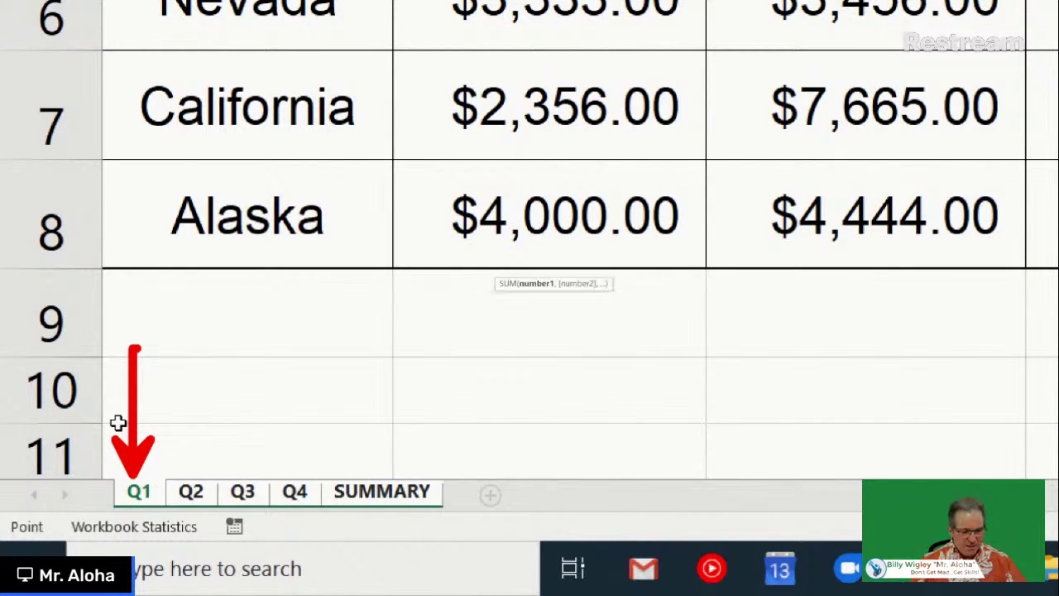
{"action": "key", "text": "Escape"}
{"action": "key", "text": "Escape"}
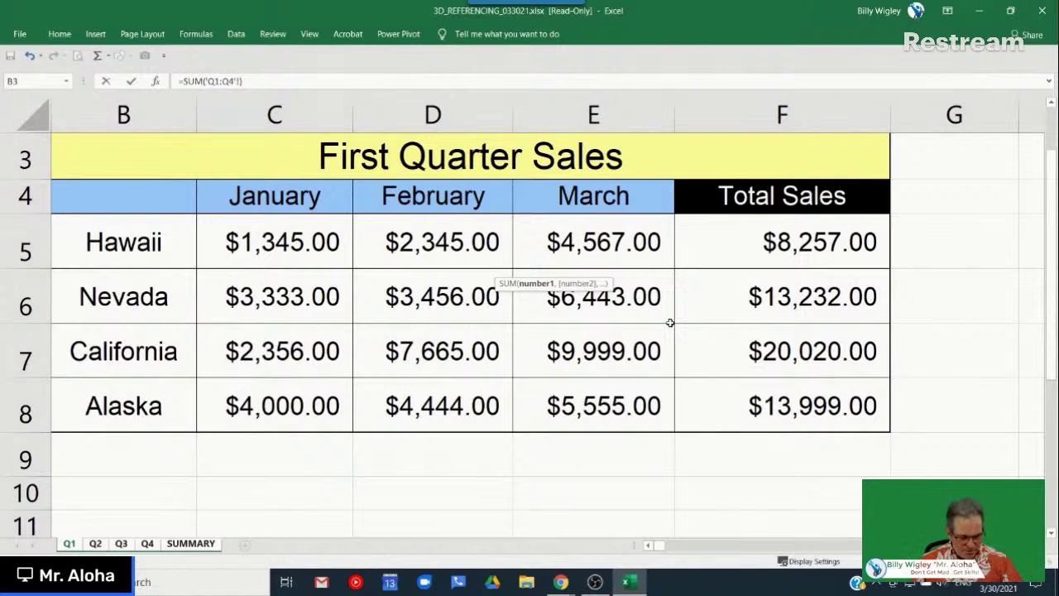
Add Hawaii's Total Sales cell F5 as the cell to sum, making the formula =SUM('Q1:Q4'!F5)
{"action": "mouse_move", "coordinate": [672, 209]}
{"action": "left_mouse_down"}
{"action": "mouse_move", "coordinate": [728, 290]}
{"action": "mouse_move", "coordinate": [922, 271]}
{"action": "left_mouse_up"}
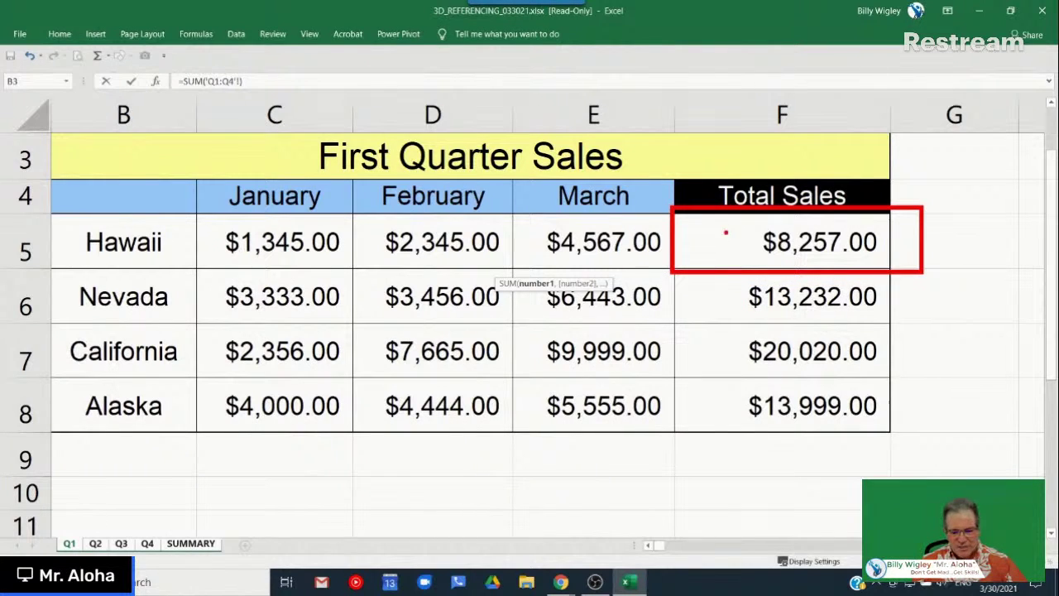
{"action": "left_click_drag", "start_coordinate": [180, 248], "coordinate": [661, 247]}
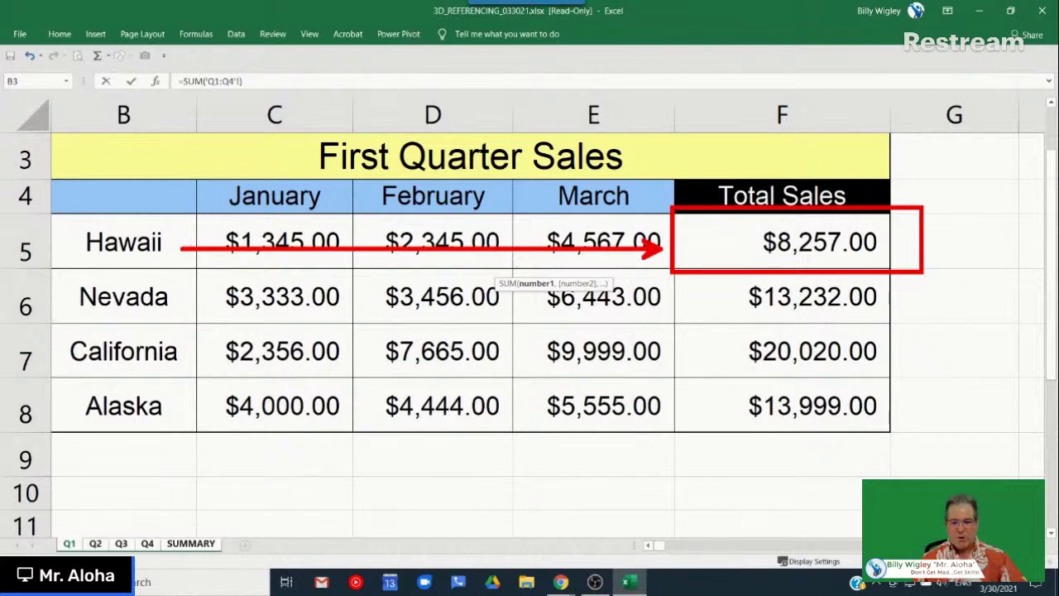
{"action": "key", "text": "Escape"}
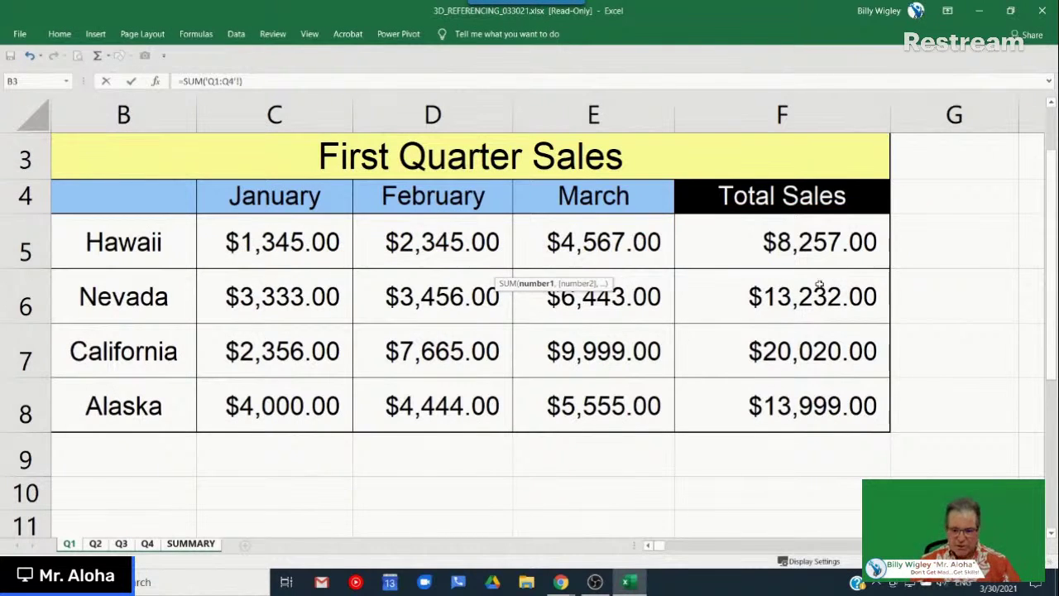
{"action": "left_click", "coordinate": [702, 241]}
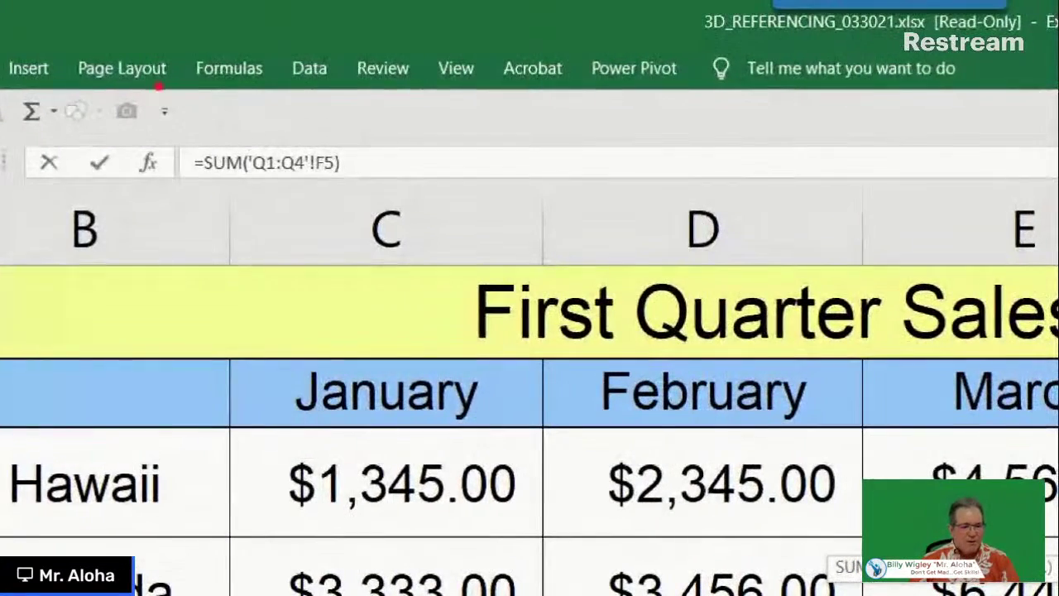
{"action": "mouse_move", "coordinate": [172, 124]}
{"action": "left_mouse_down"}
{"action": "mouse_move", "coordinate": [197, 199]}
{"action": "mouse_move", "coordinate": [404, 204]}
{"action": "left_mouse_up"}
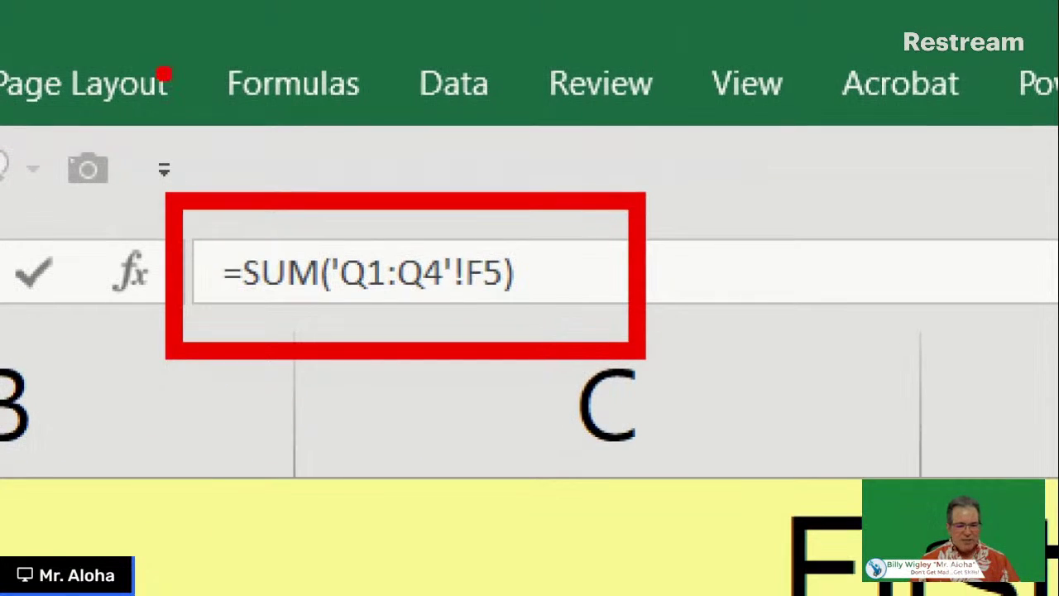
{"action": "mouse_move", "coordinate": [263, 238]}
{"action": "left_mouse_down"}
{"action": "mouse_move", "coordinate": [292, 72]}
{"action": "mouse_move", "coordinate": [248, 61]}
{"action": "left_mouse_up"}
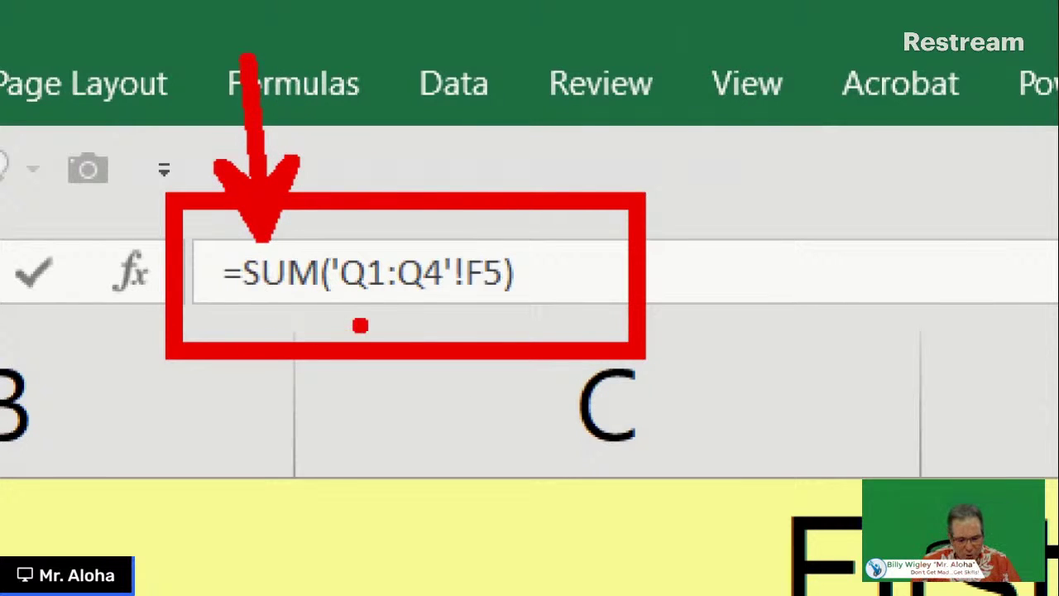
{"action": "left_click_drag", "start_coordinate": [392, 306], "coordinate": [393, 451]}
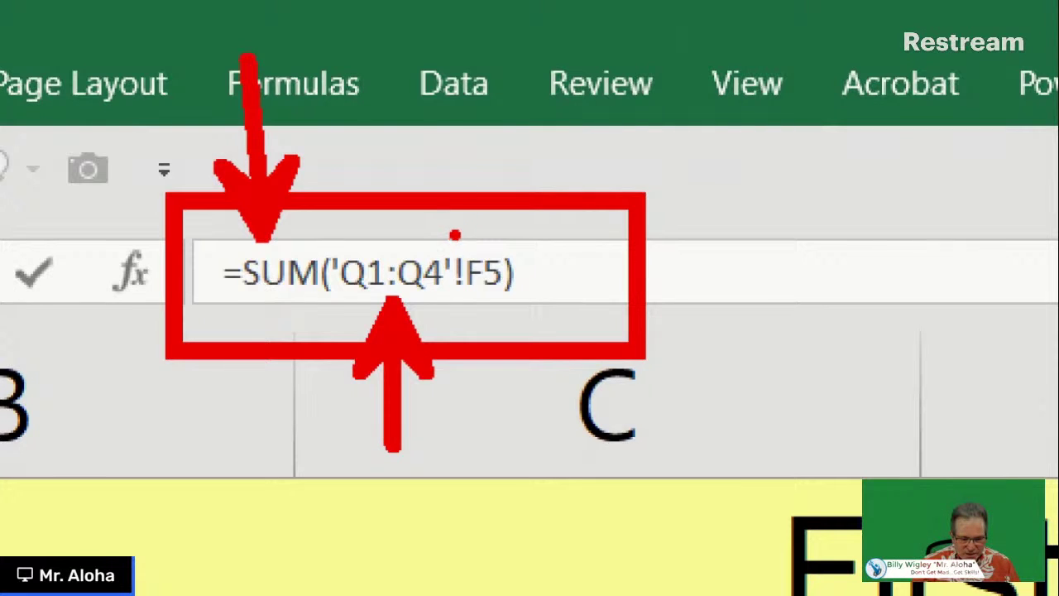
{"action": "left_click_drag", "start_coordinate": [457, 247], "coordinate": [458, 216]}
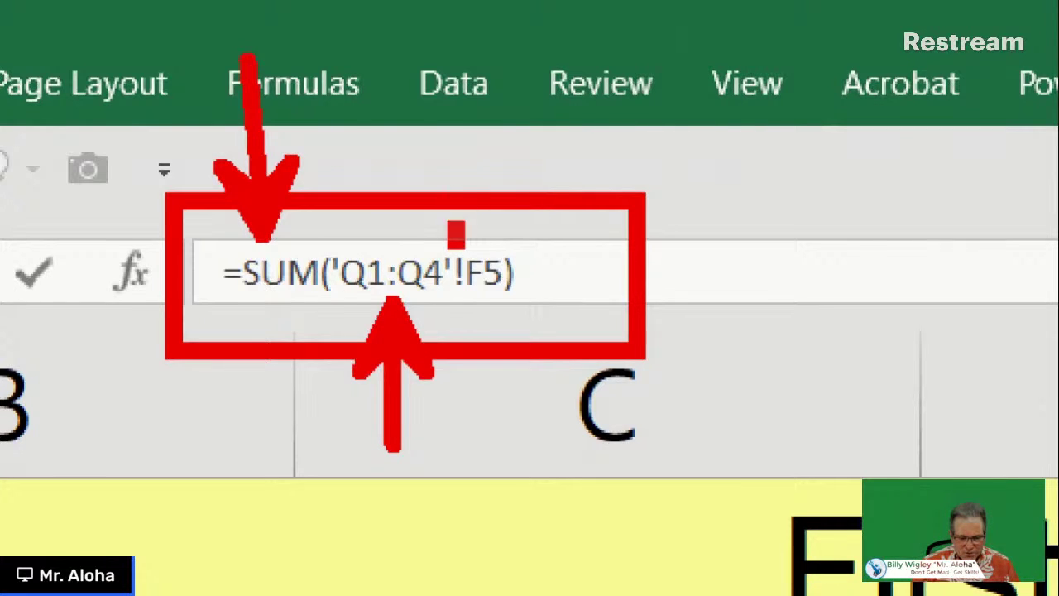
{"action": "mouse_move", "coordinate": [453, 252]}
{"action": "left_mouse_down"}
{"action": "mouse_move", "coordinate": [498, 250]}
{"action": "mouse_move", "coordinate": [481, 199]}
{"action": "mouse_move", "coordinate": [501, 172]}
{"action": "left_mouse_up"}
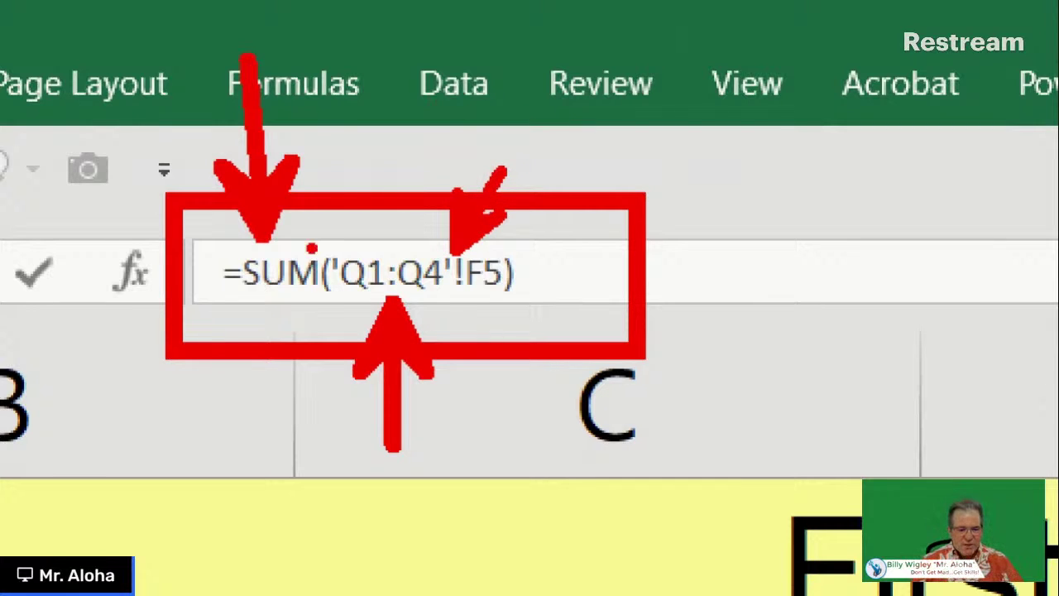
{"action": "mouse_move", "coordinate": [333, 245]}
{"action": "left_mouse_down"}
{"action": "mouse_move", "coordinate": [354, 189]}
{"action": "mouse_move", "coordinate": [315, 147]}
{"action": "left_mouse_up"}
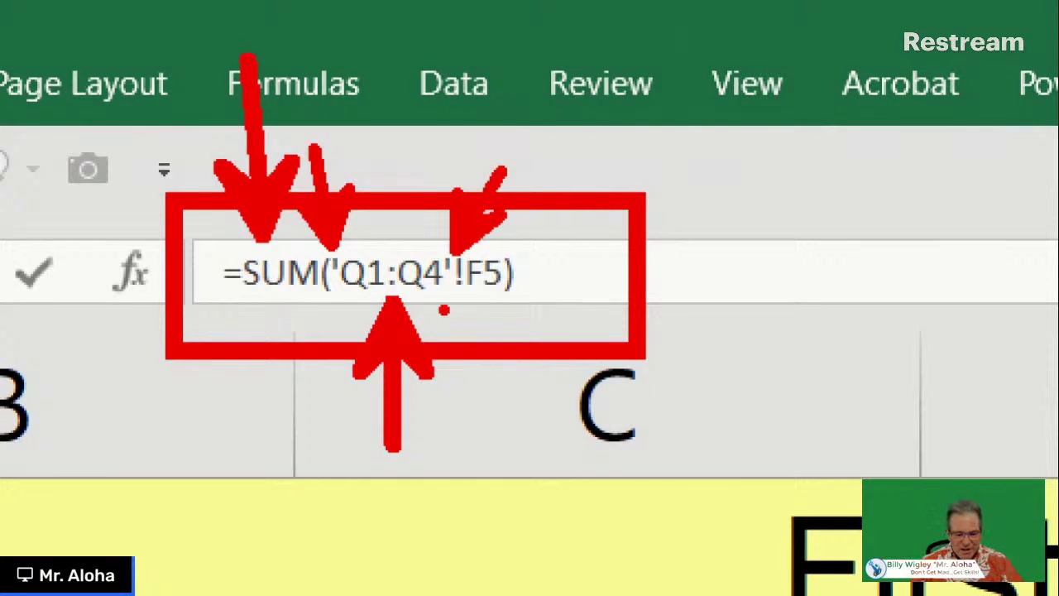
{"action": "mouse_move", "coordinate": [453, 304]}
{"action": "left_mouse_down"}
{"action": "mouse_move", "coordinate": [426, 351]}
{"action": "mouse_move", "coordinate": [410, 426]}
{"action": "left_mouse_up"}
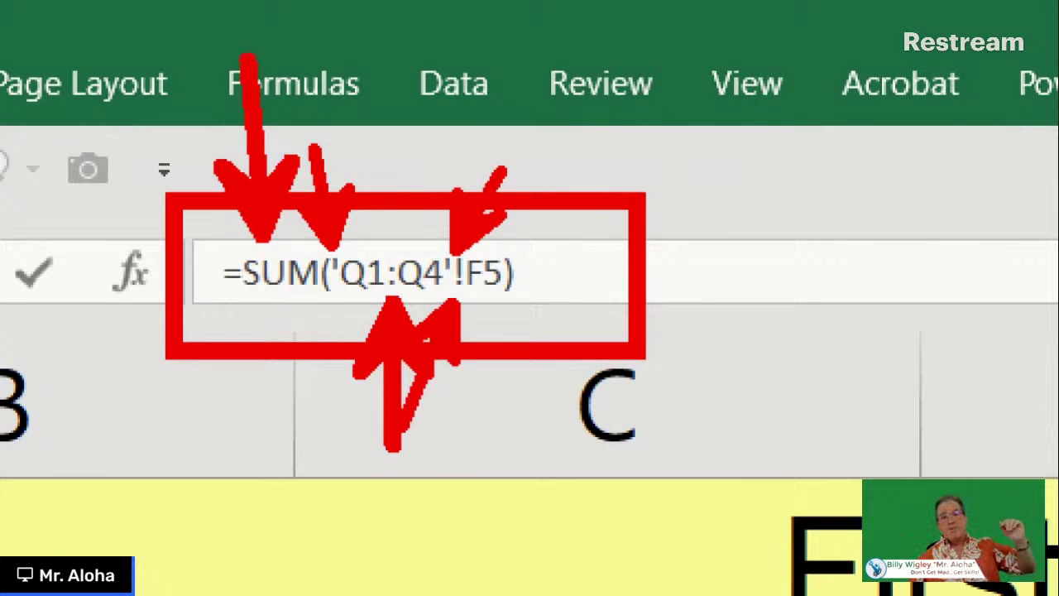
{"action": "left_click_drag", "start_coordinate": [521, 272], "coordinate": [626, 263]}
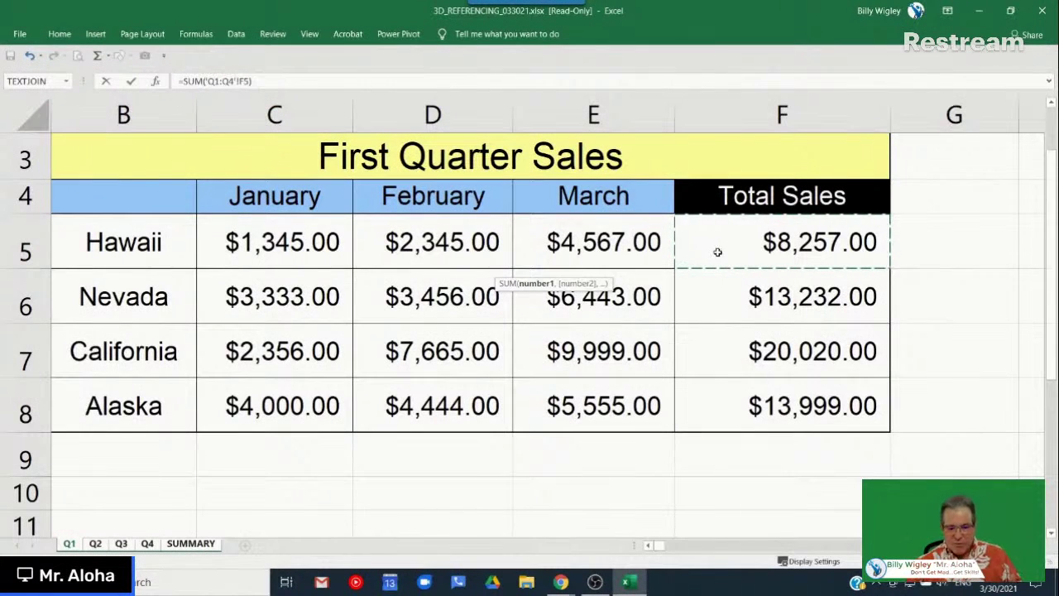
Enter Hawaii's 3D SUM formula in D5 and reopen the cell to review its sheet range and cell reference
{"action": "key", "text": "Return"}
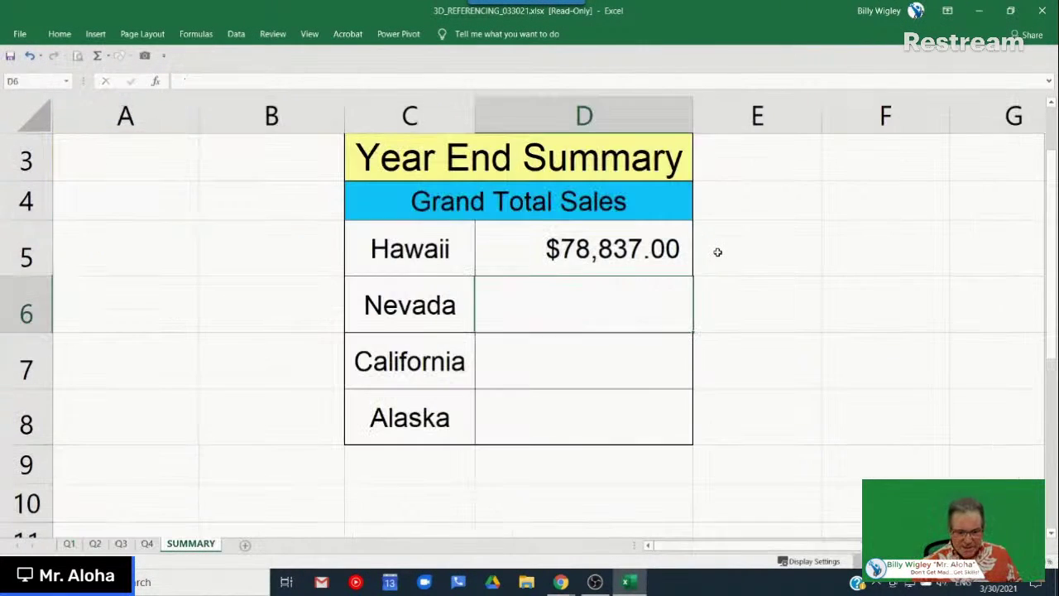
{"action": "left_click", "coordinate": [672, 256]}
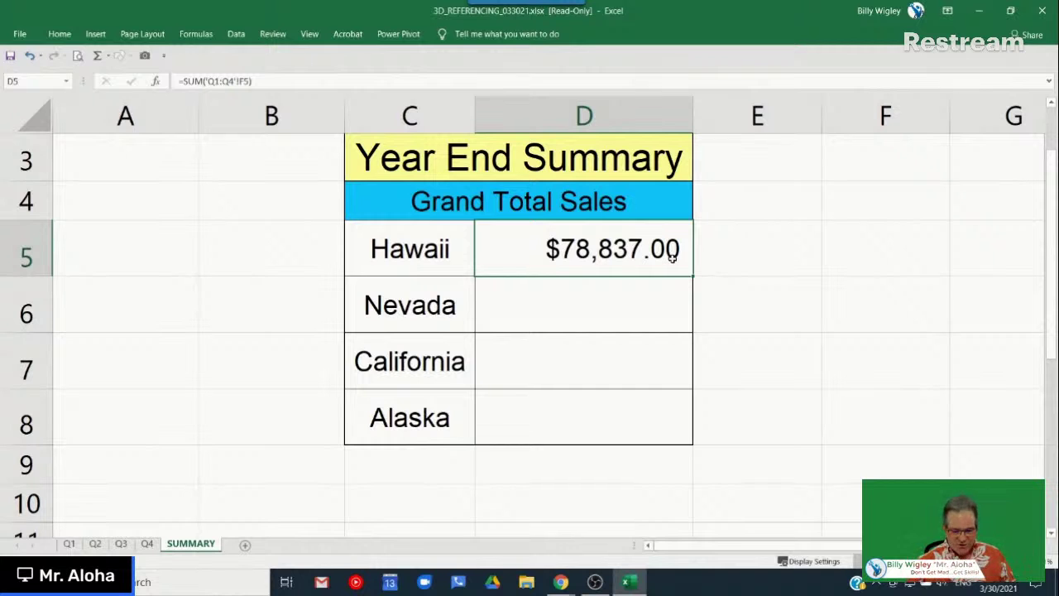
{"action": "double_click", "coordinate": [677, 251]}
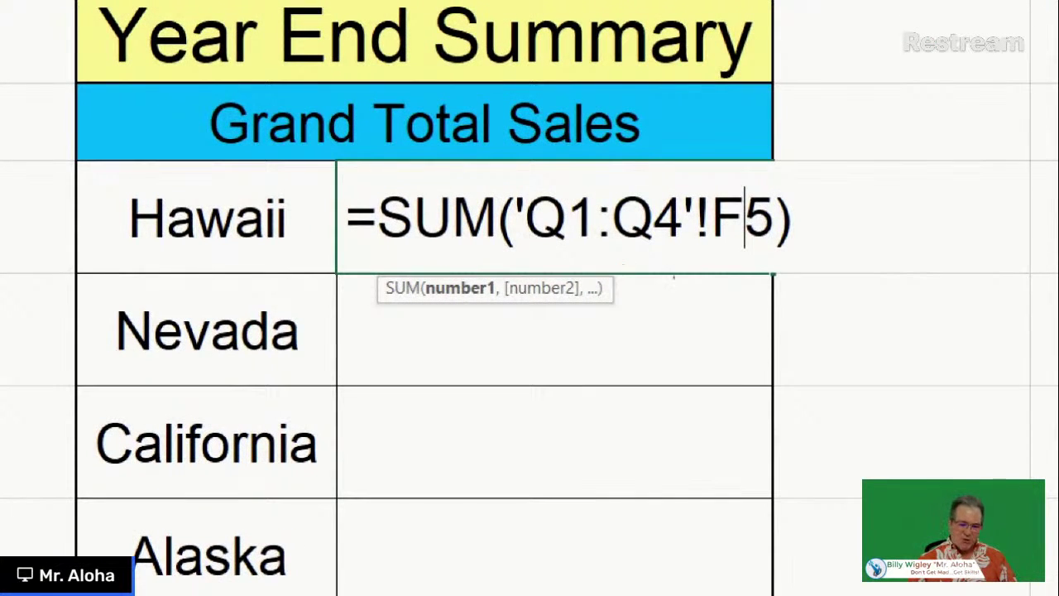
{"action": "left_click_drag", "start_coordinate": [728, 245], "coordinate": [791, 235]}
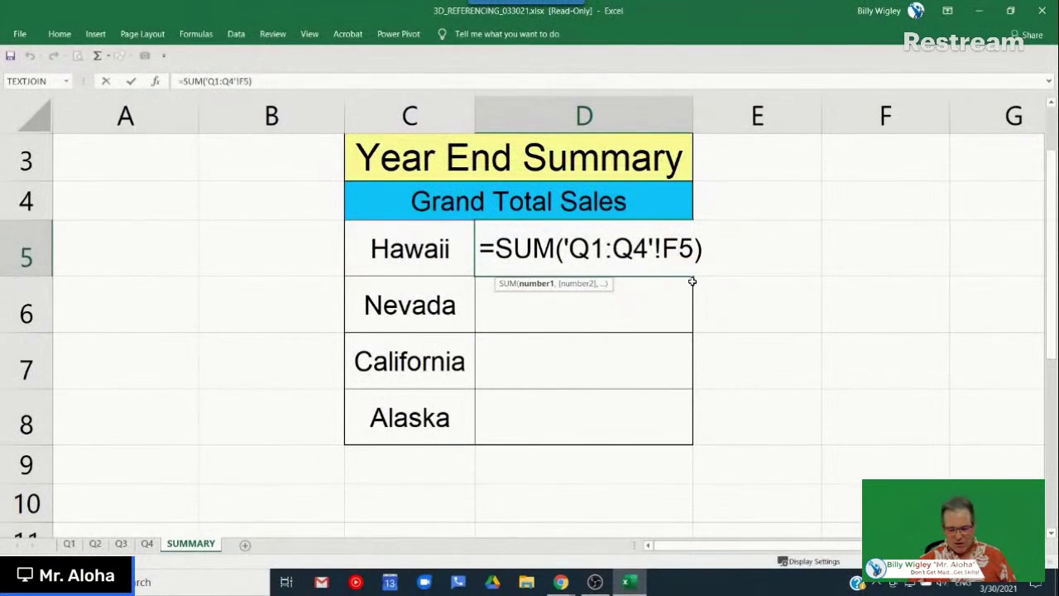
{"action": "key", "text": "Return"}
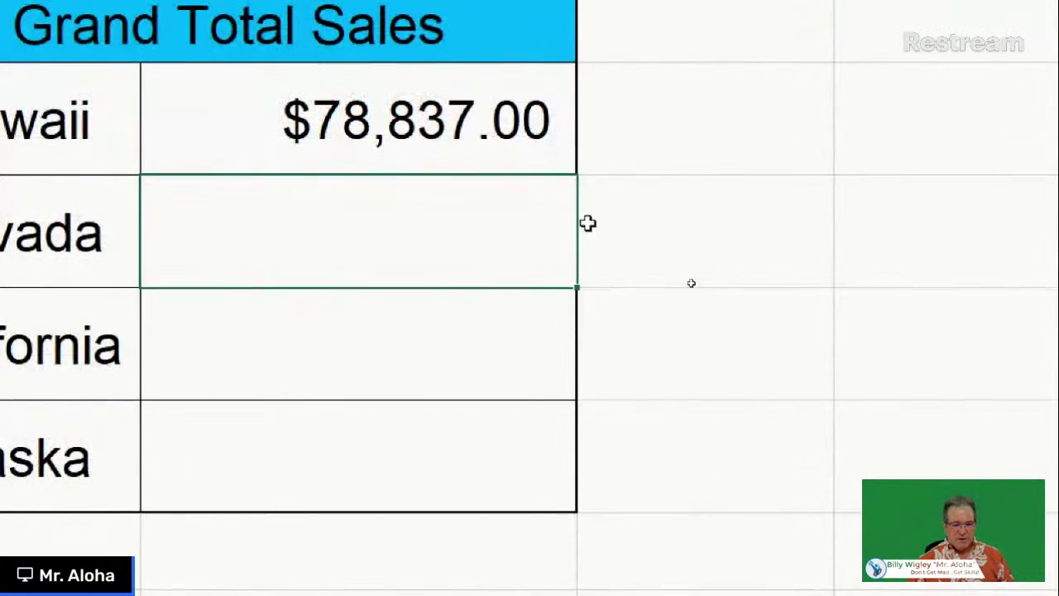
Fill Hawaii's grand total formula in D5 down through Nevada, California and Alaska to D8
{"action": "left_click", "coordinate": [544, 147]}
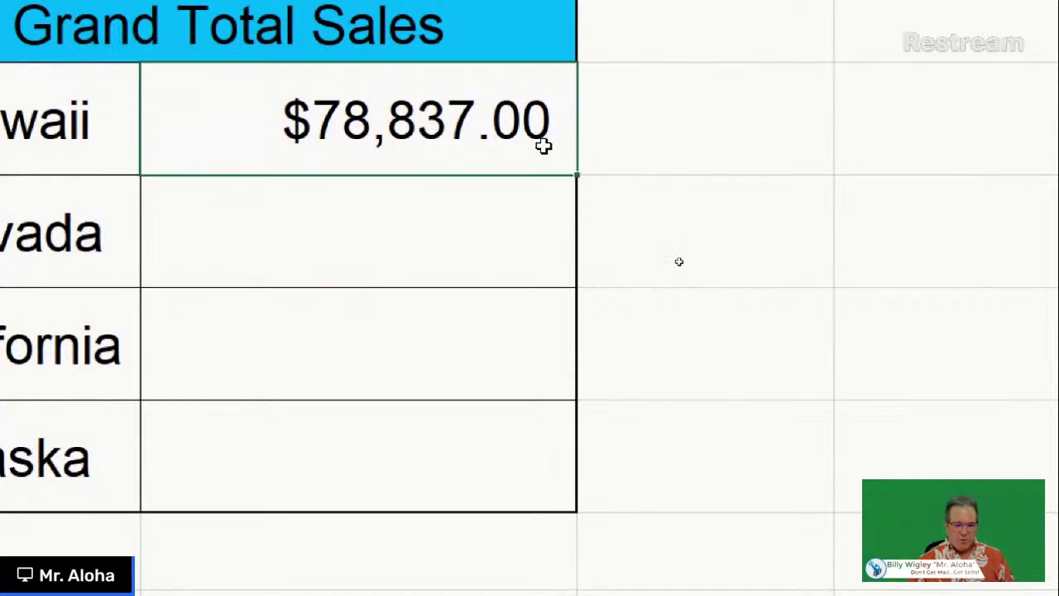
{"action": "double_click", "coordinate": [575, 178]}
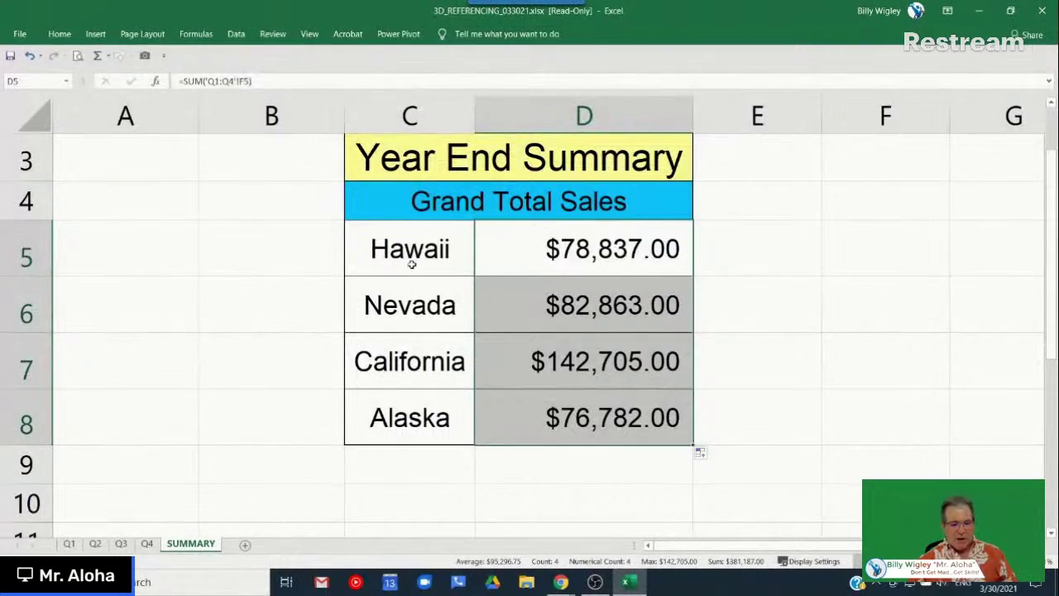
{"action": "left_click", "coordinate": [257, 253]}
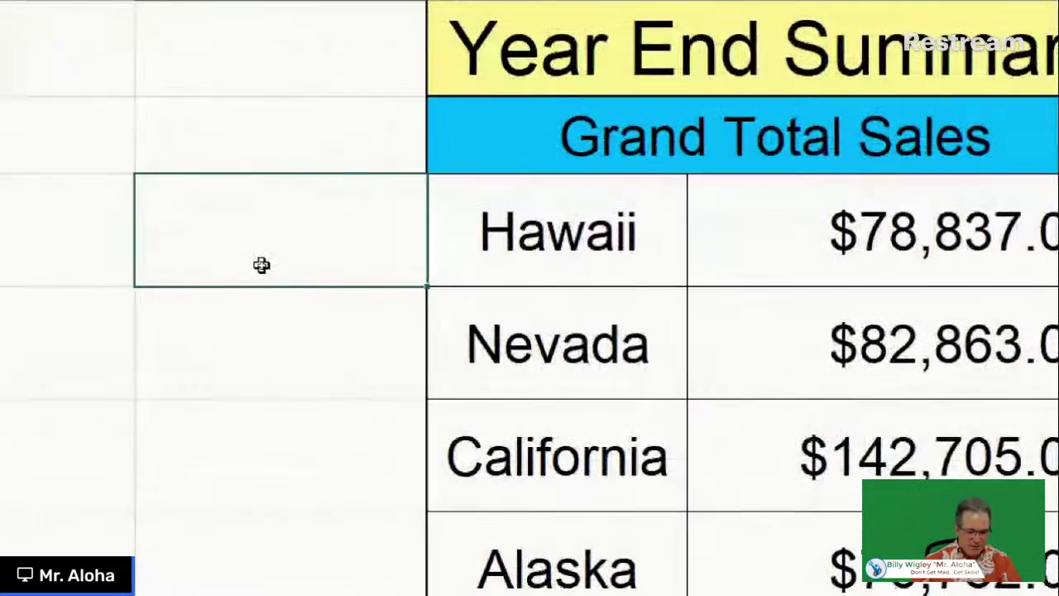
{"action": "type", "text": "Ctrl+`"}
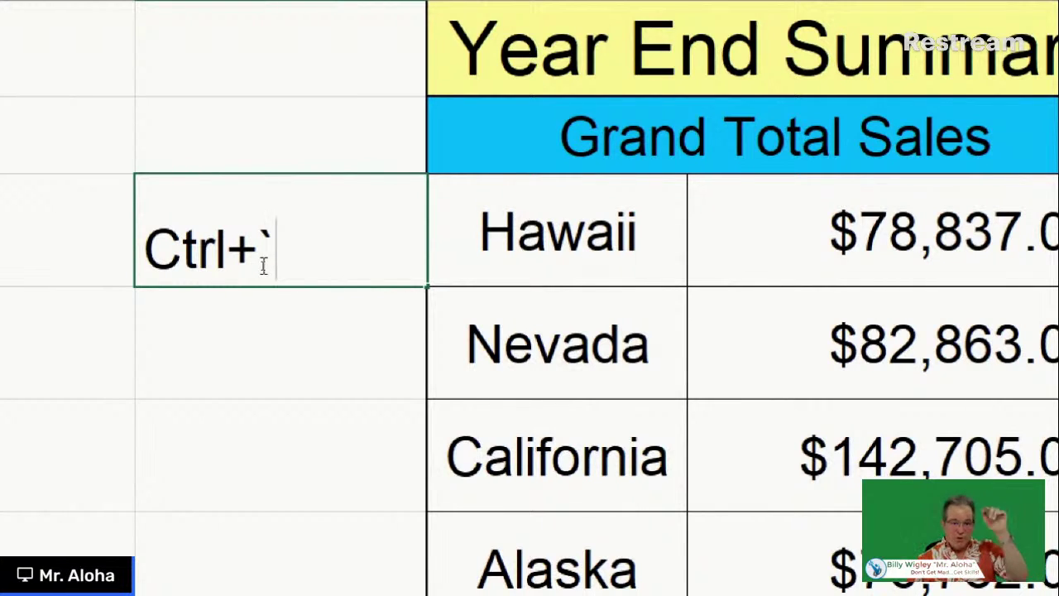
{"action": "key", "text": "Escape"}
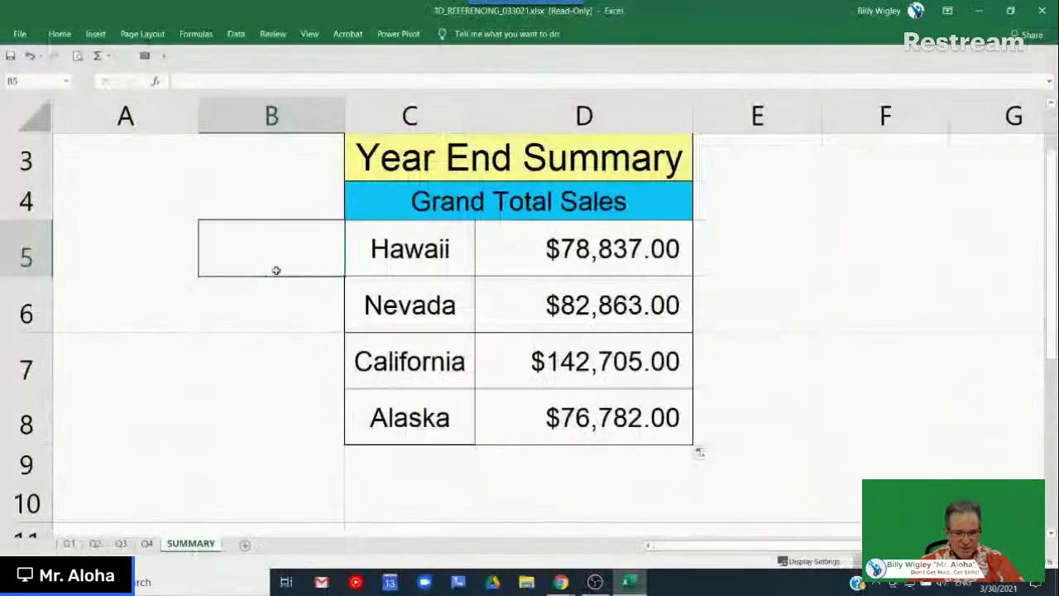
Display the SUMMARY sheet's formulas to compare the cell references in D5:D8, and switch back to showing values
{"action": "left_click", "coordinate": [1034, 273]}
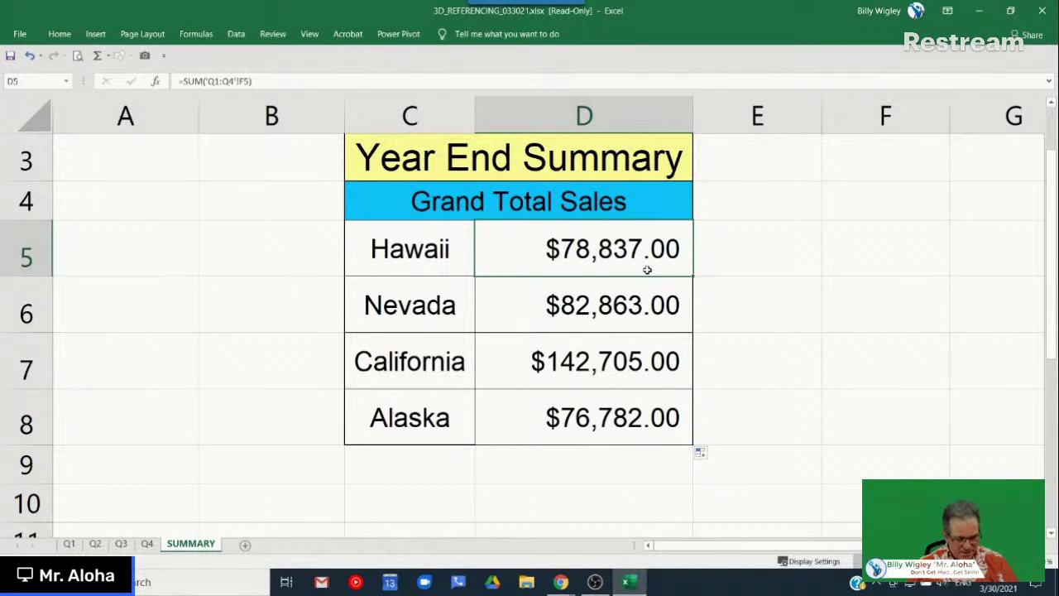
{"action": "key", "text": "ctrl+grave"}
{"action": "left_click_drag", "start_coordinate": [758, 548], "coordinate": [828, 548]}
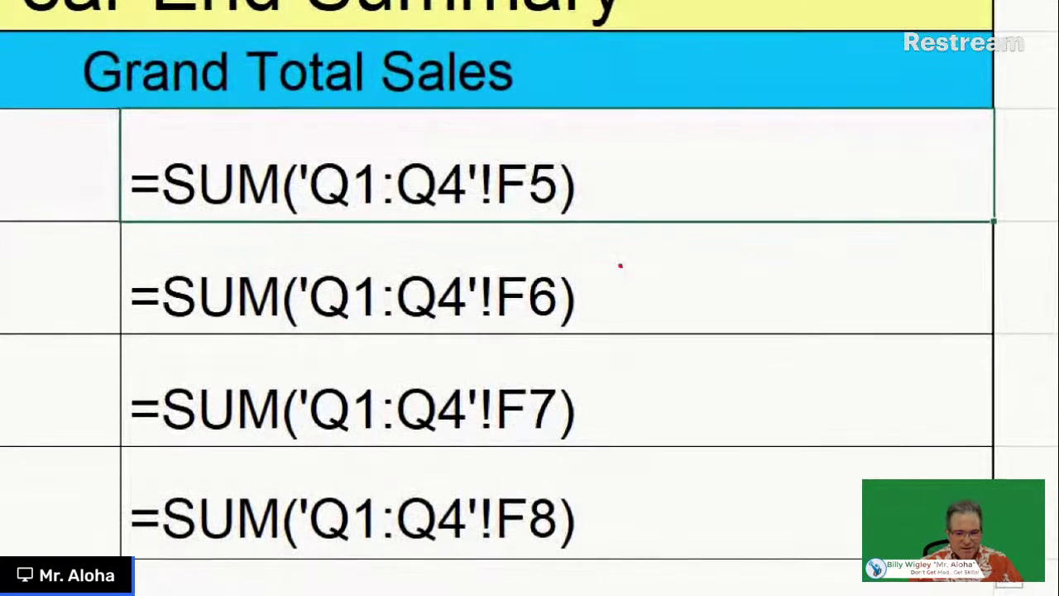
{"action": "left_click_drag", "start_coordinate": [576, 185], "coordinate": [693, 108]}
{"action": "left_click_drag", "start_coordinate": [590, 301], "coordinate": [752, 301]}
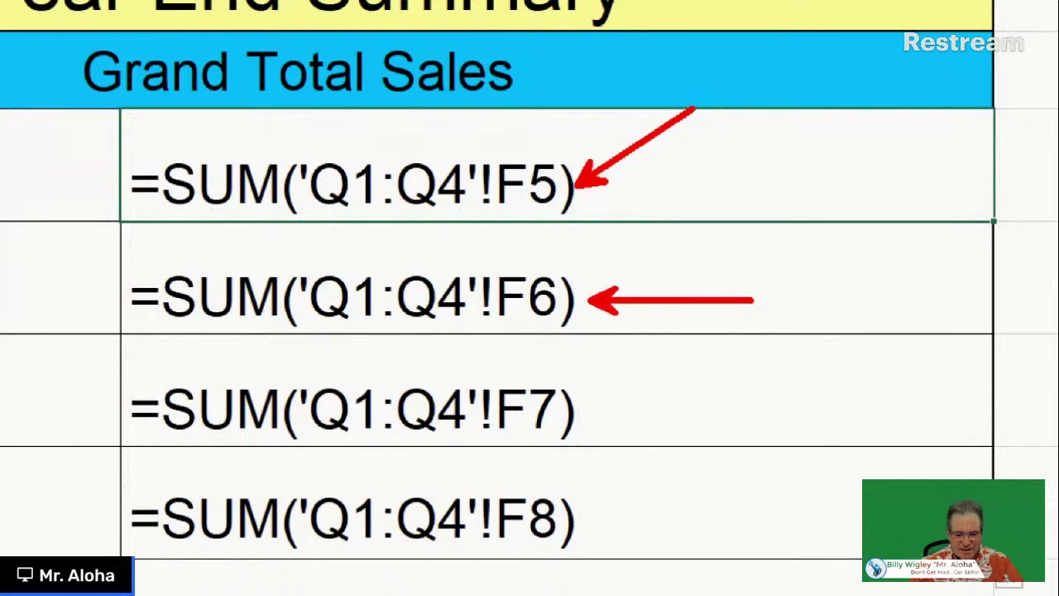
{"action": "left_click_drag", "start_coordinate": [591, 408], "coordinate": [759, 409]}
{"action": "left_click_drag", "start_coordinate": [595, 537], "coordinate": [709, 583]}
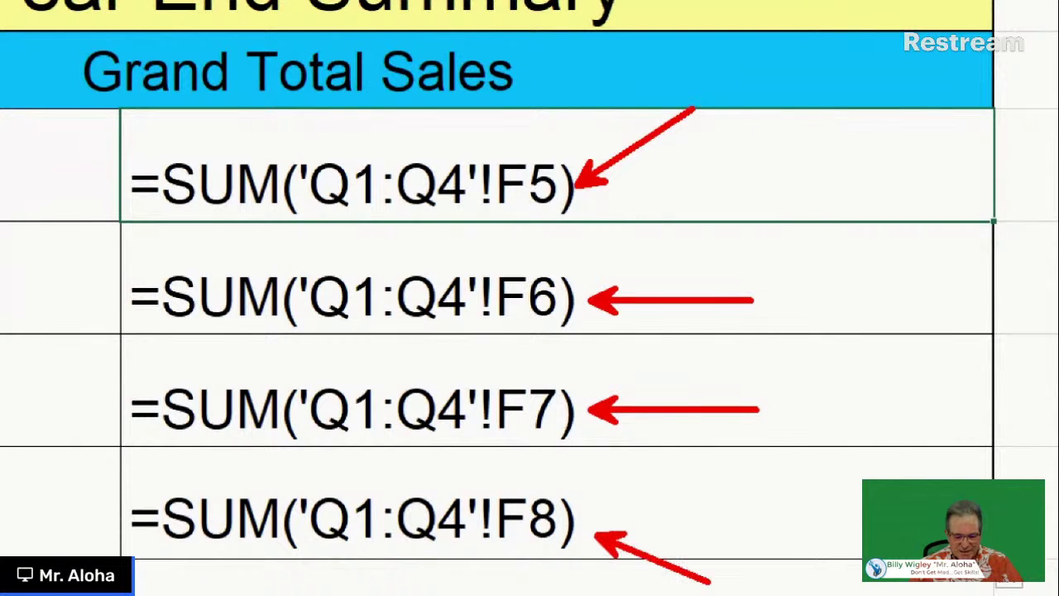
{"action": "key", "text": "Escape"}
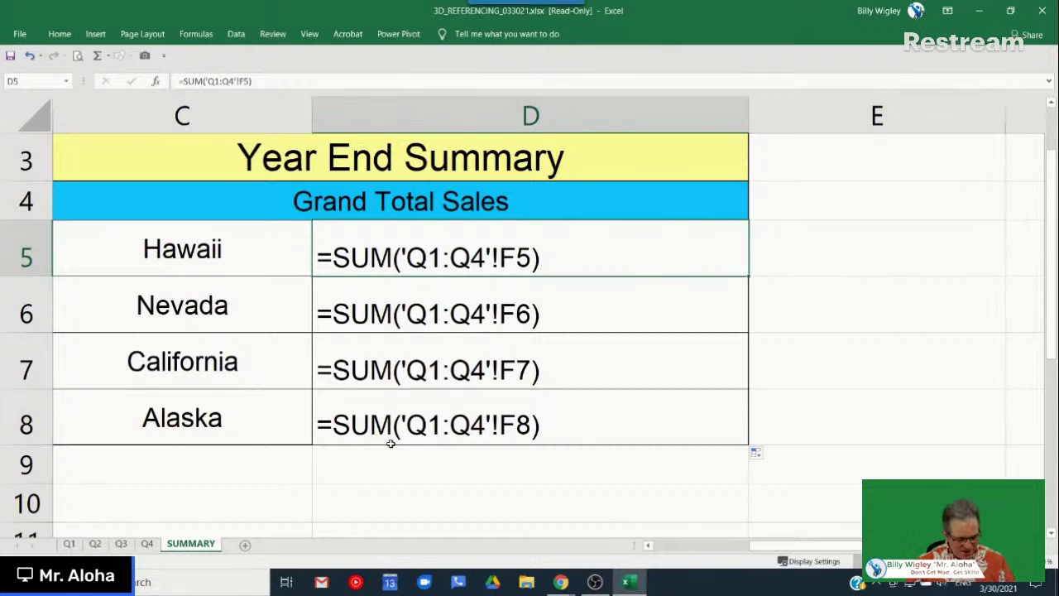
{"action": "key", "text": "ctrl+grave"}
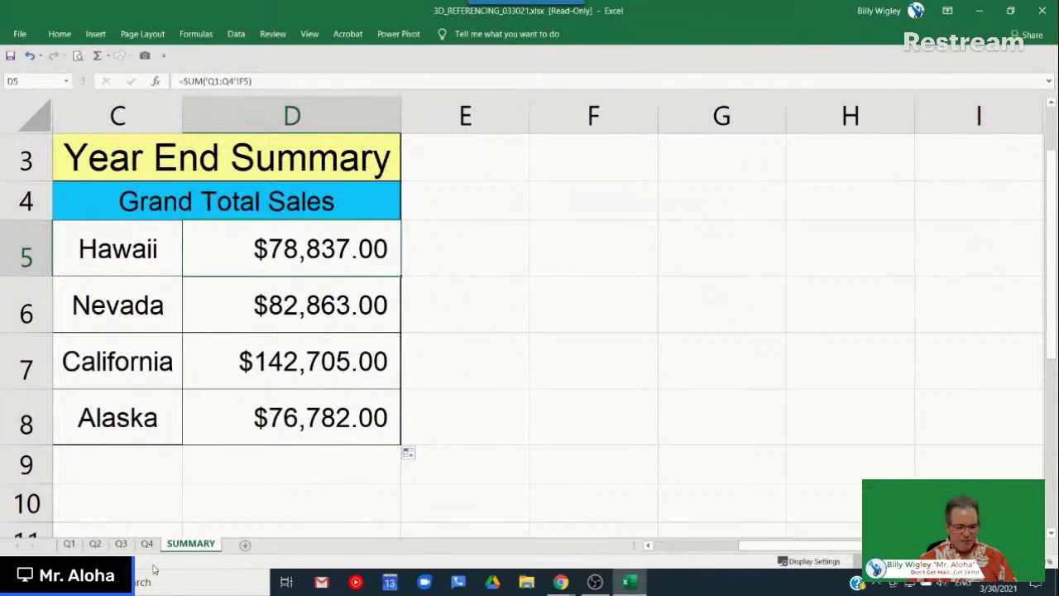
{"action": "left_click_drag", "start_coordinate": [770, 559], "coordinate": [694, 559]}
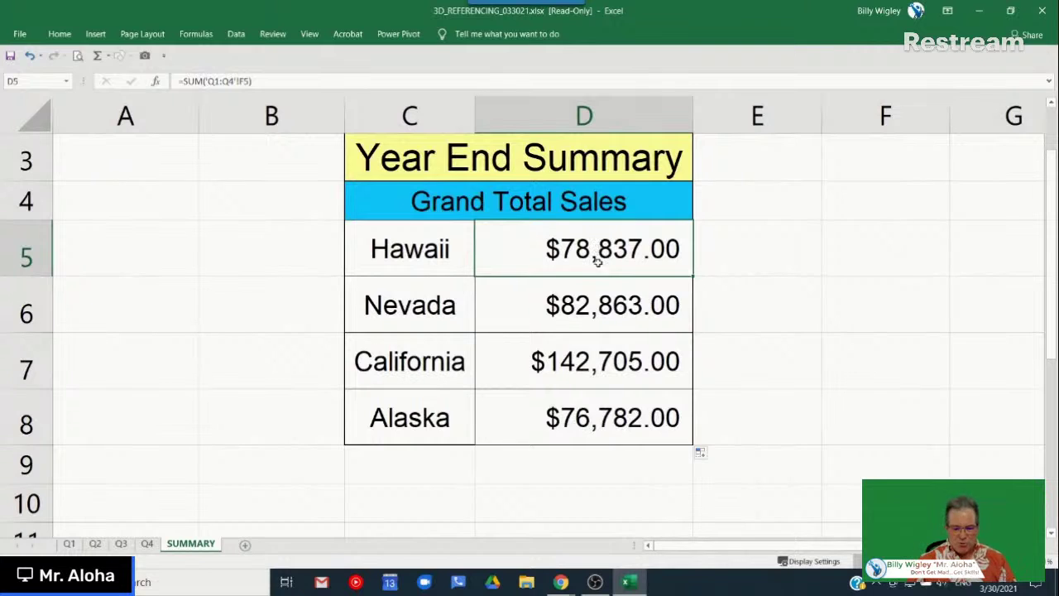
Clear the grand totals in D5:D8 of SUMMARY and select Hawaii's cell D5
{"action": "left_click_drag", "start_coordinate": [596, 248], "coordinate": [596, 411]}
{"action": "key", "text": "Delete"}
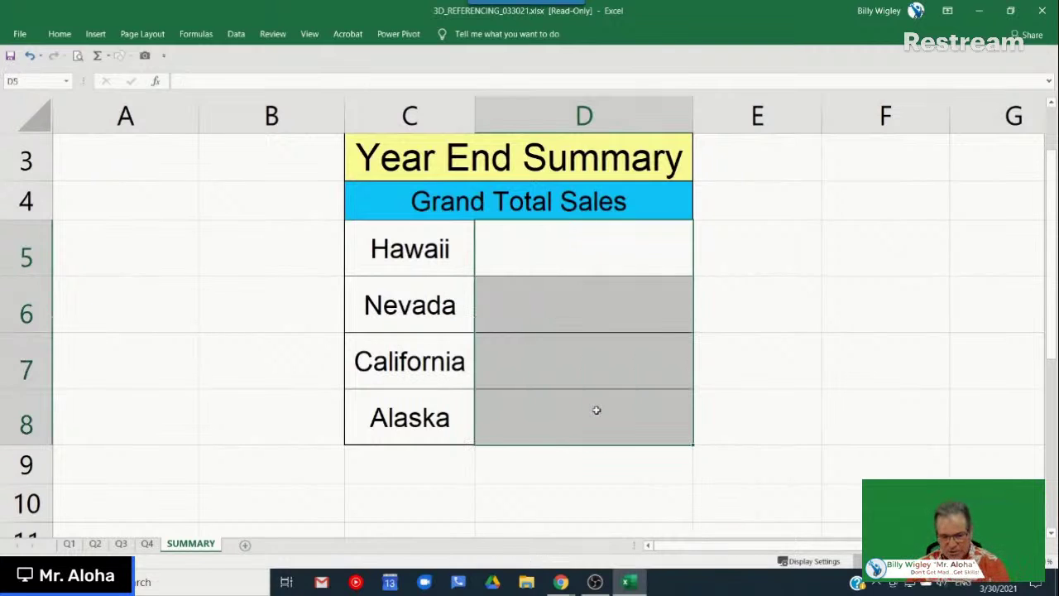
{"action": "left_click", "coordinate": [580, 248]}
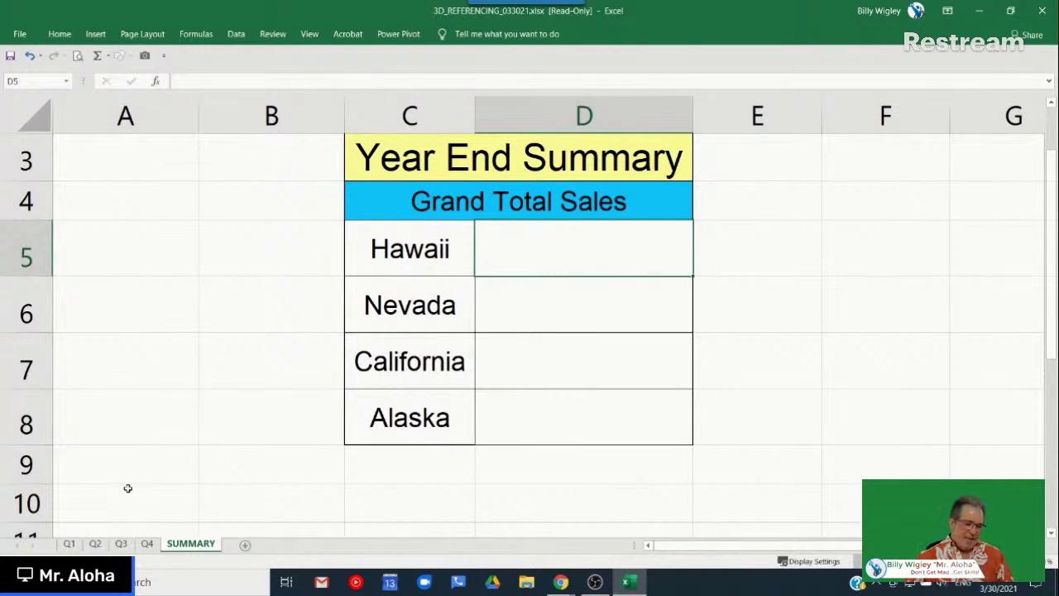
Examine the Move or Copy options for sheet Q1, including Create a copy, and leave without applying them
{"action": "left_click", "coordinate": [69, 543]}
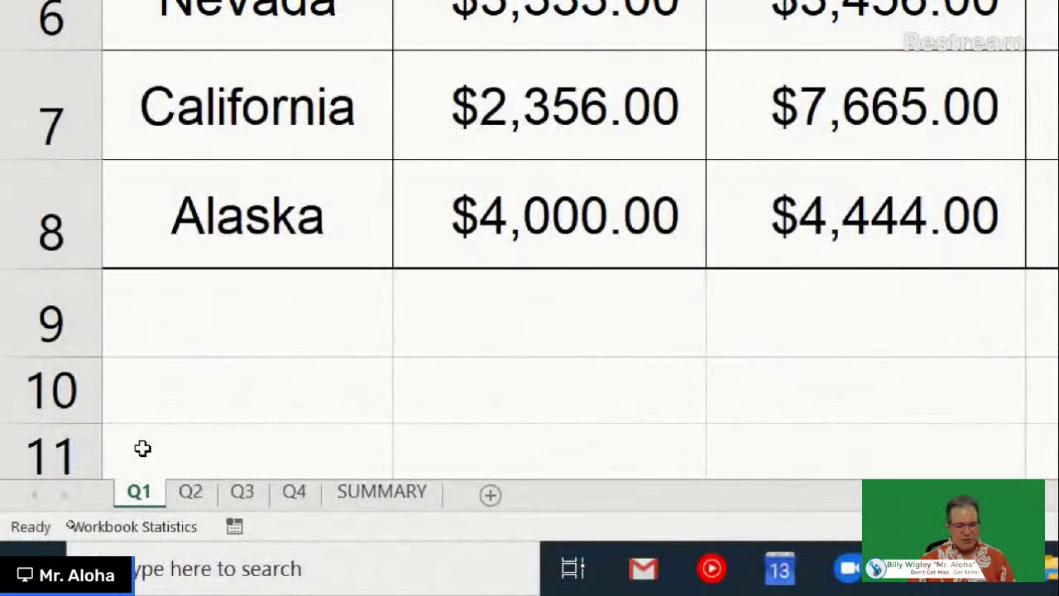
{"action": "right_click", "coordinate": [136, 496]}
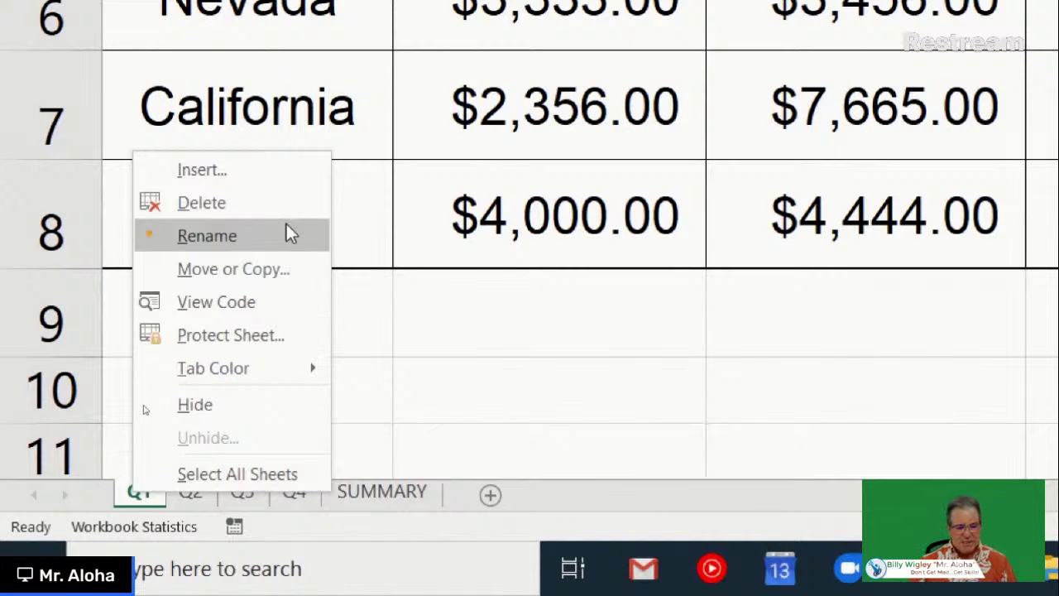
{"action": "left_click", "coordinate": [244, 278]}
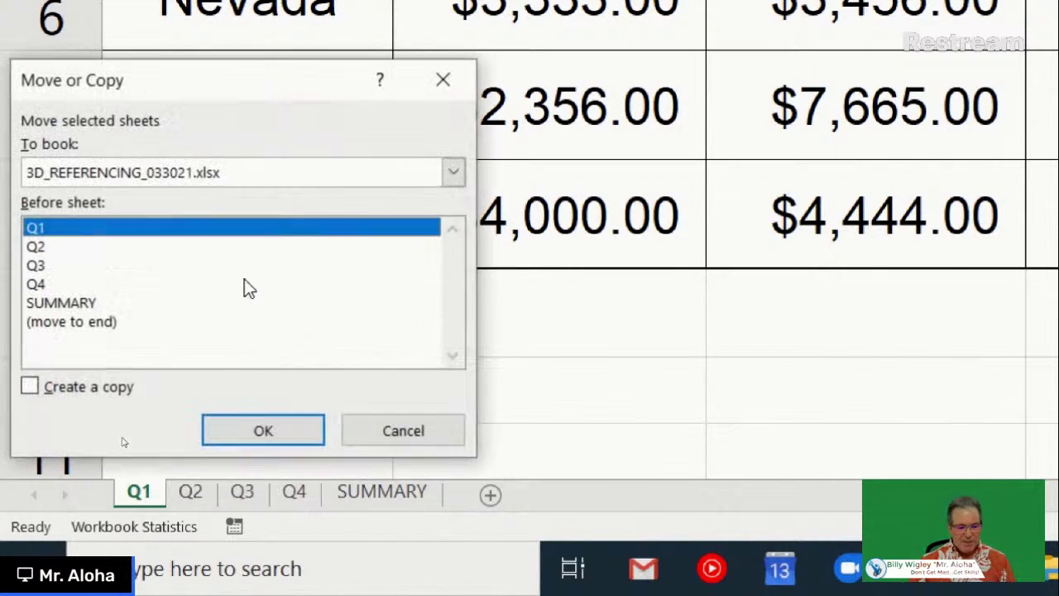
{"action": "left_click", "coordinate": [102, 398]}
{"action": "left_click", "coordinate": [101, 398]}
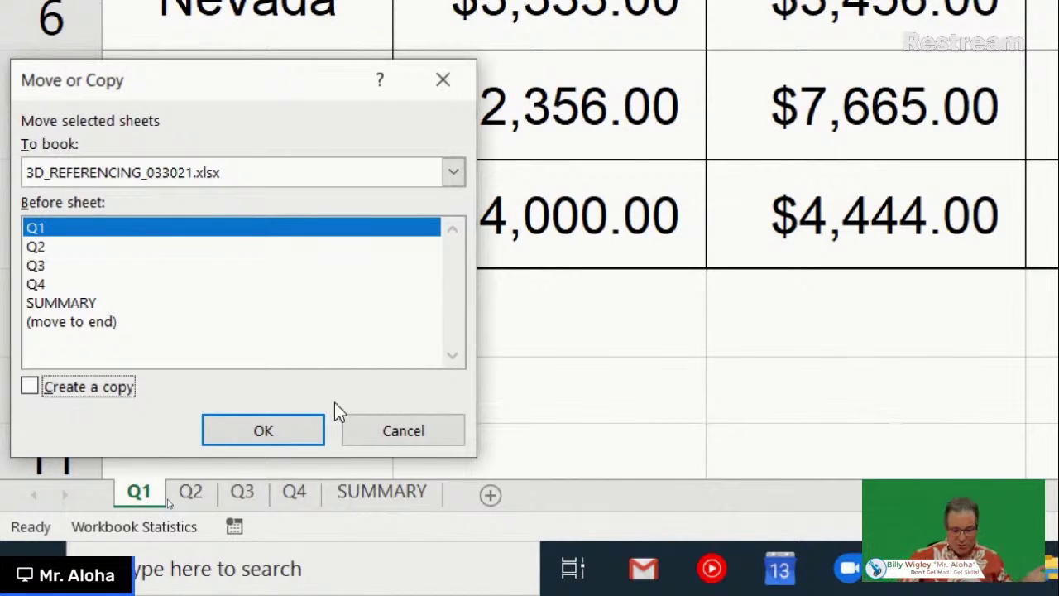
{"action": "left_click", "coordinate": [412, 434]}
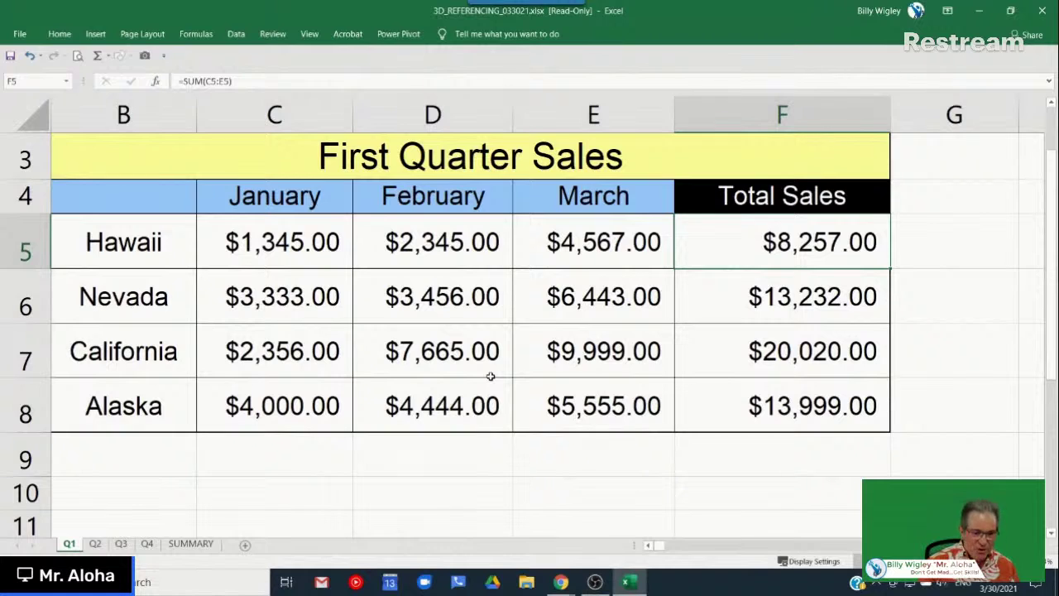
Create a new blank workbook, add sheets Sheet2, Sheet3 and Sheet4, and return to Sheet1
{"action": "key", "text": "ctrl+n"}
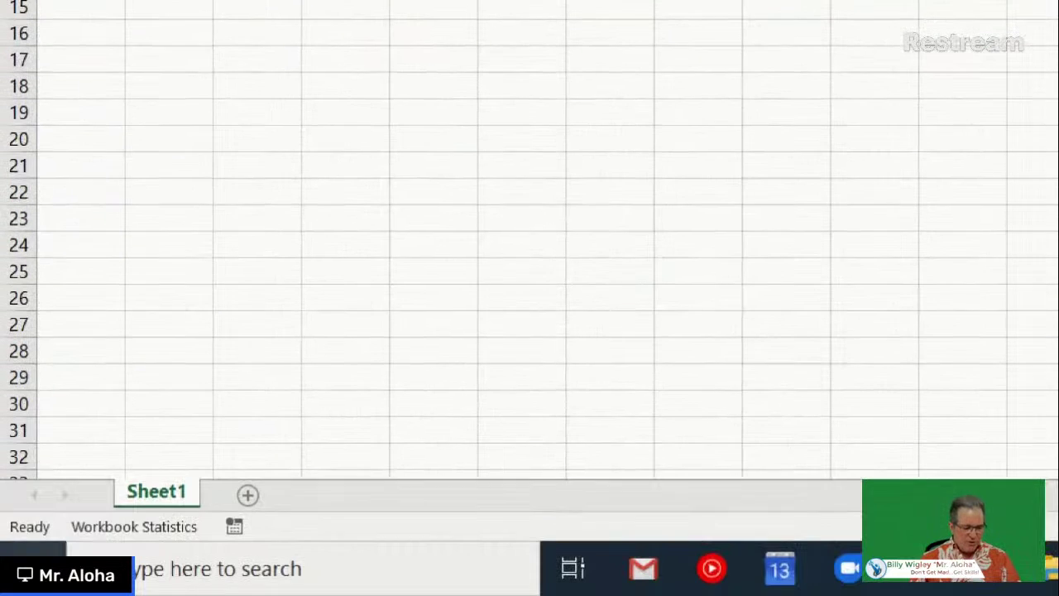
{"action": "left_click", "coordinate": [250, 496]}
{"action": "left_click", "coordinate": [343, 494]}
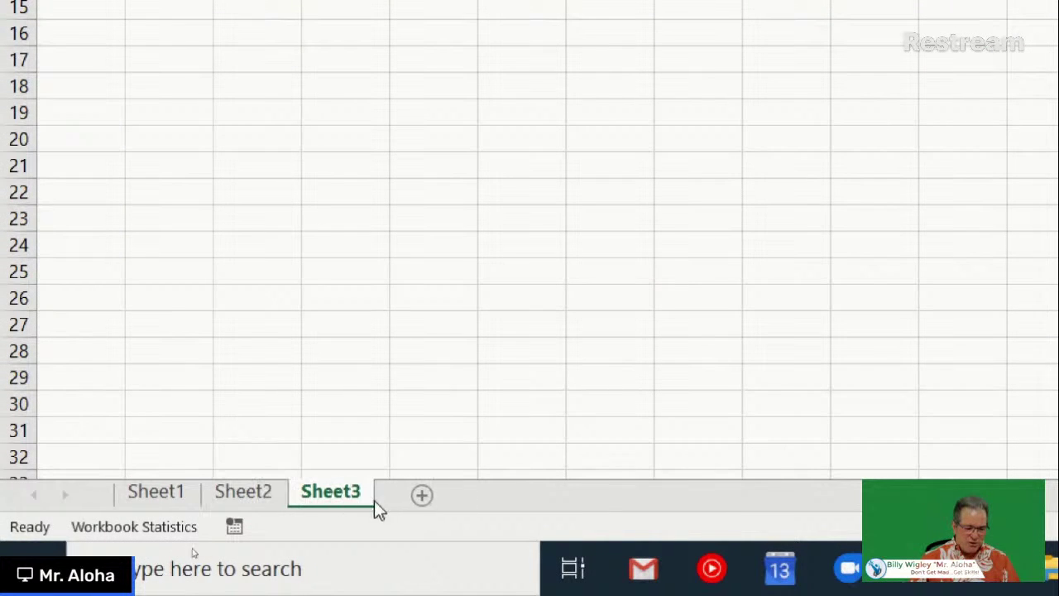
{"action": "left_click", "coordinate": [423, 499]}
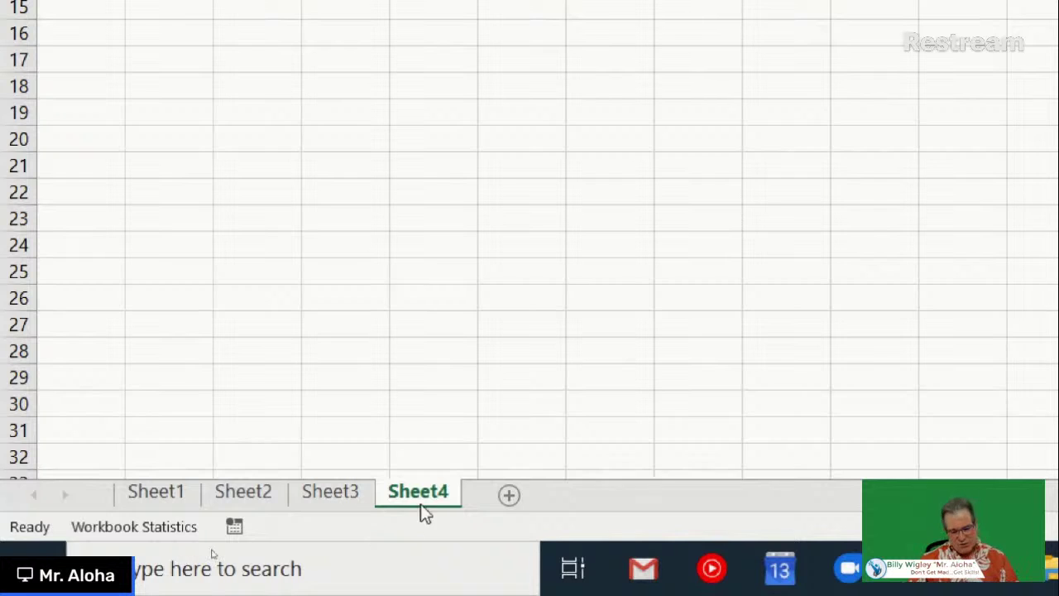
{"action": "left_click", "coordinate": [154, 498]}
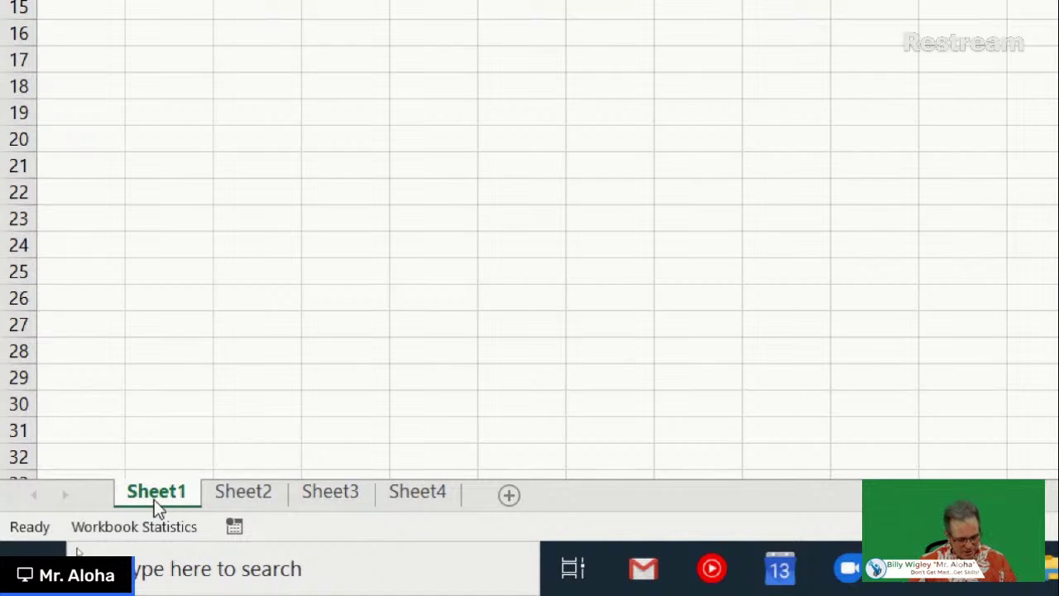
{"action": "left_click", "coordinate": [328, 396]}
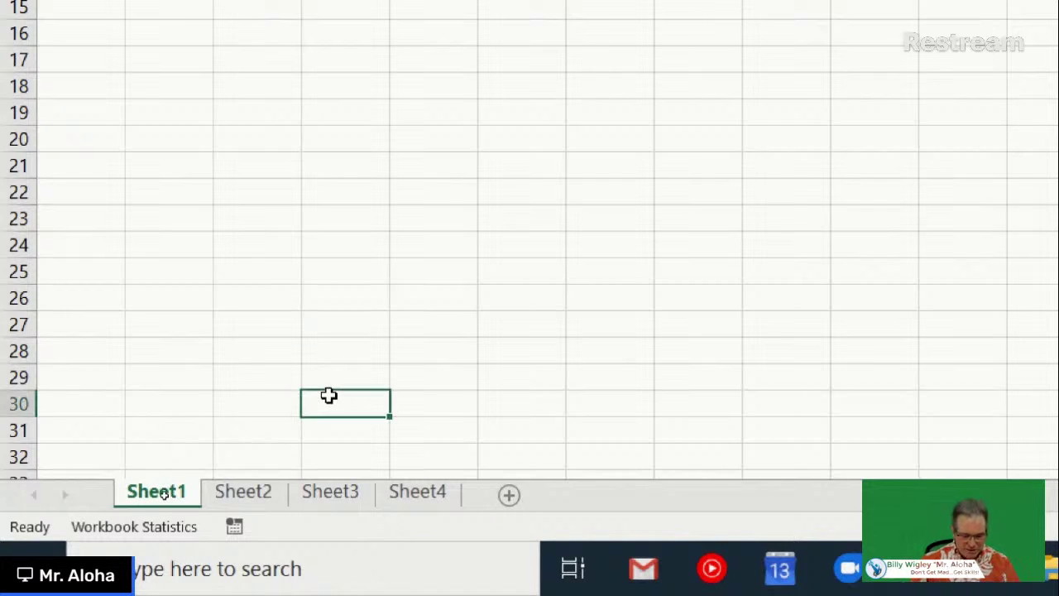
{"action": "type", "text": "Shift"}
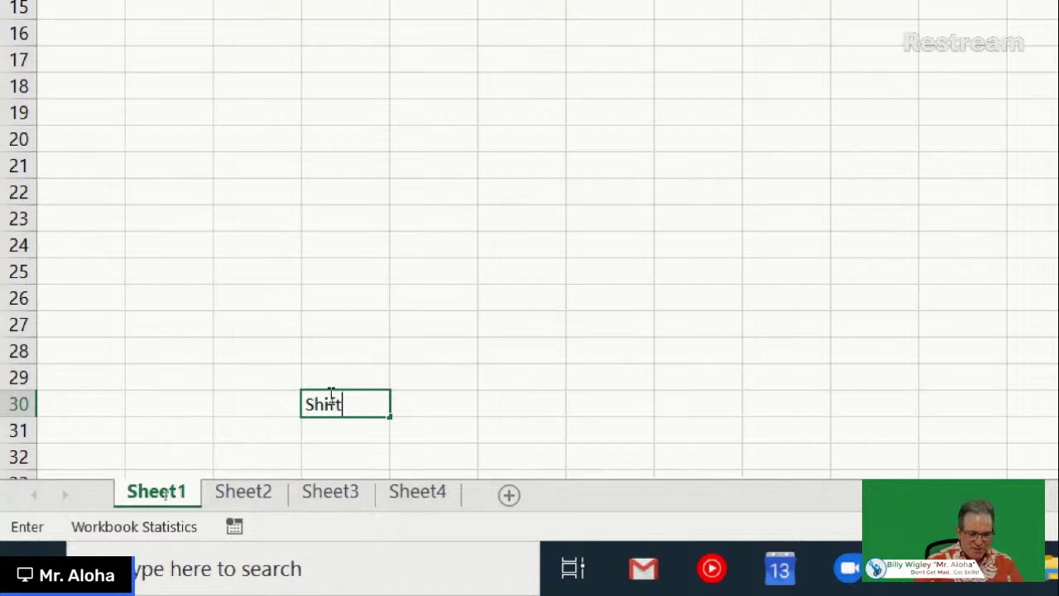
{"action": "key", "text": "Return"}
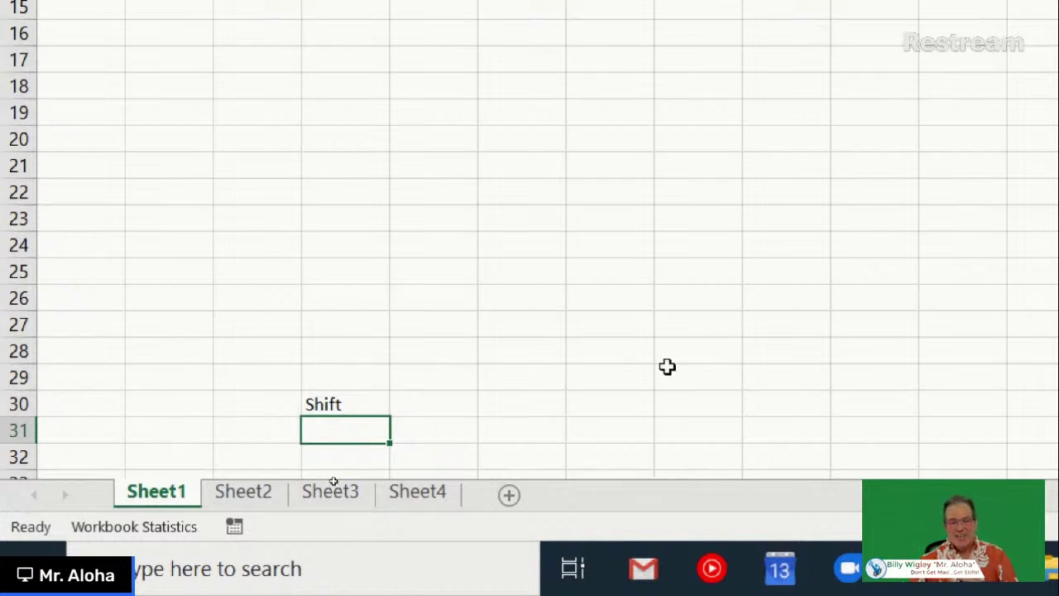
{"action": "left_click", "coordinate": [364, 409]}
{"action": "key", "text": "Delete"}
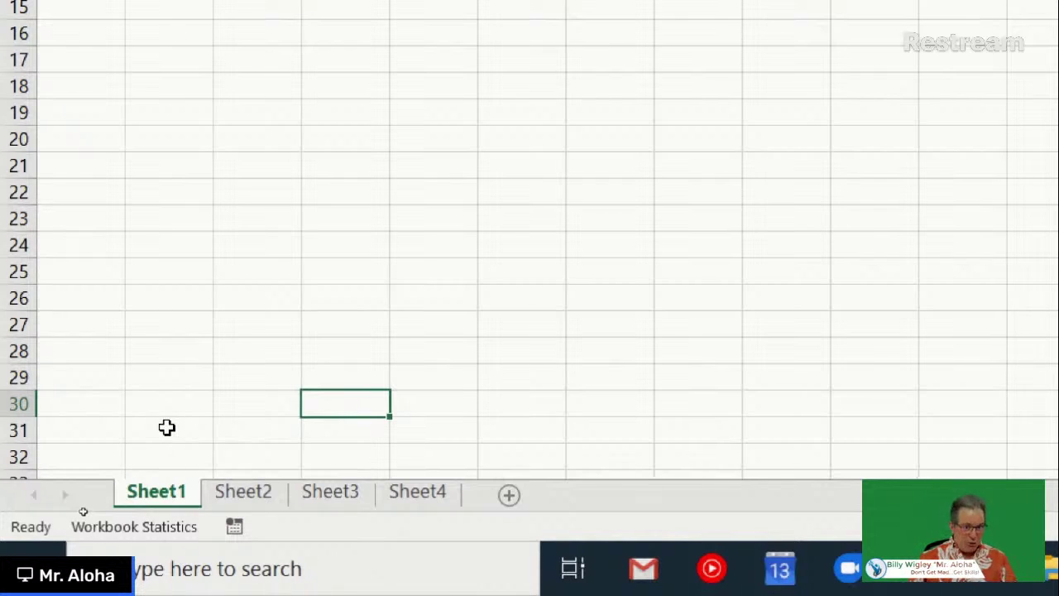
Group Sheet1 through Sheet4 and enter "Check this out!" in cell A1 of the grouped sheets
{"action": "left_click", "coordinate": [417, 493], "text": "shift"}
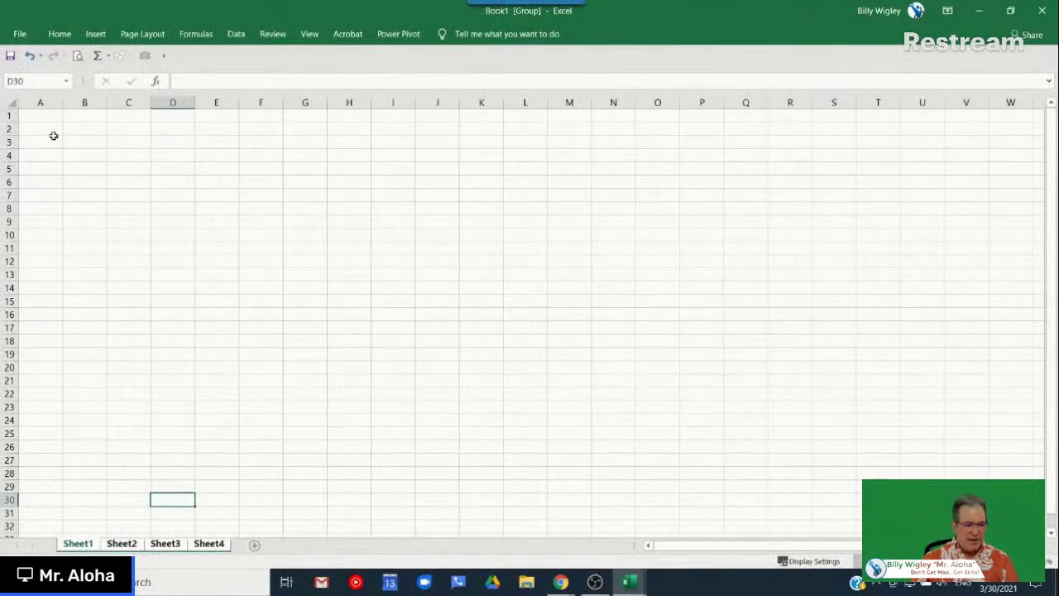
{"action": "left_click", "coordinate": [50, 118]}
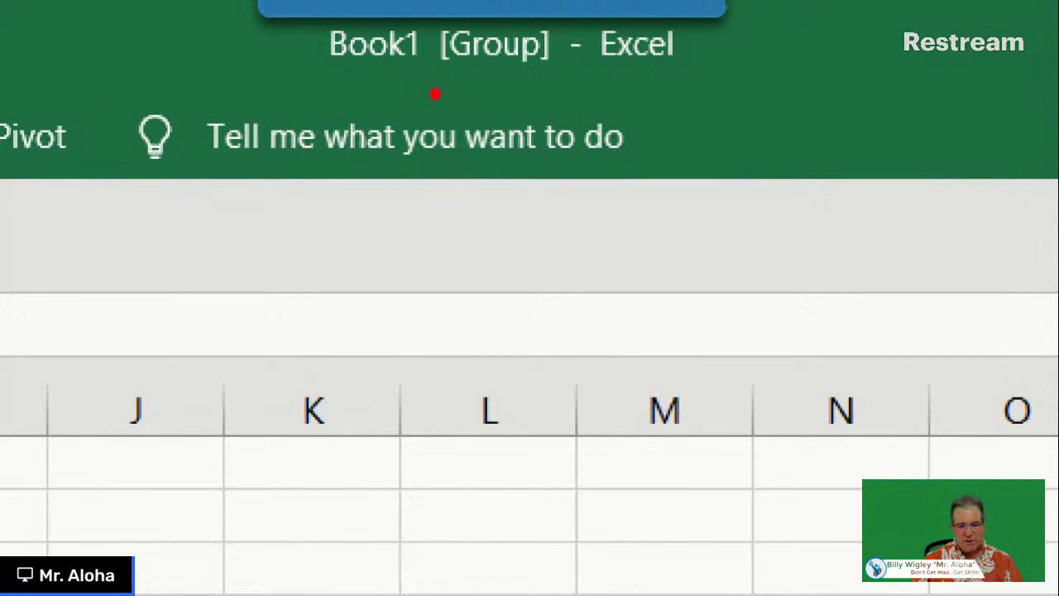
{"action": "left_click_drag", "start_coordinate": [407, 69], "coordinate": [601, 71]}
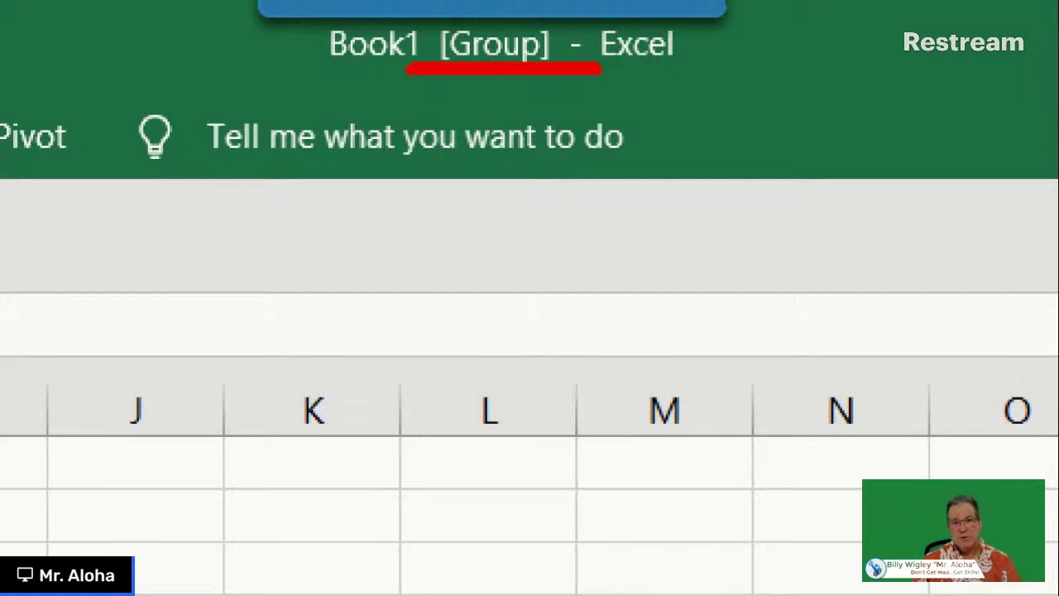
{"action": "key", "text": "Escape"}
{"action": "scroll", "coordinate": [140, 327], "scroll_direction": "up", "scroll_amount": 5}
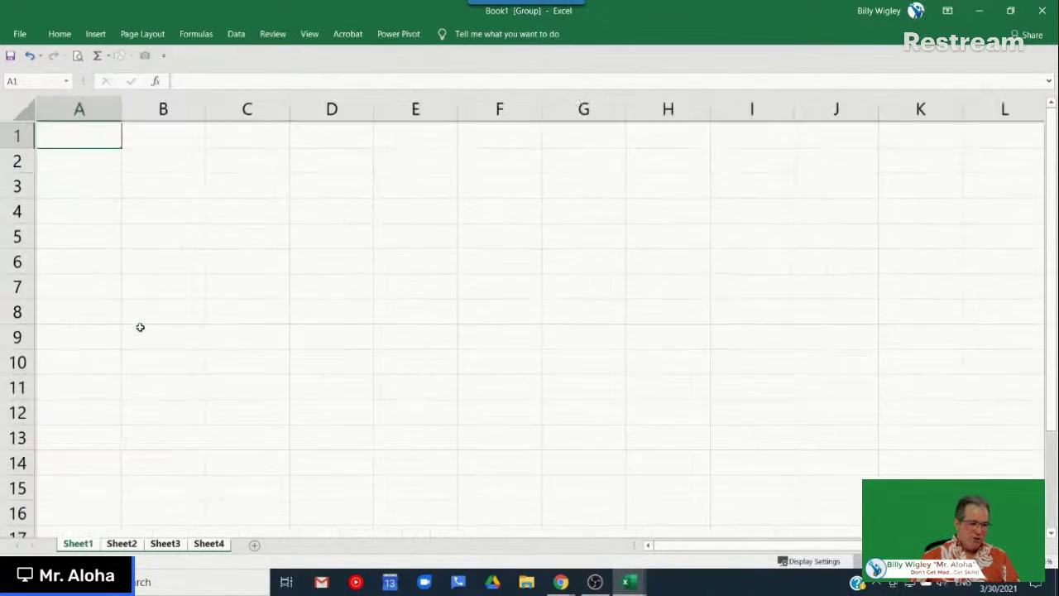
{"action": "scroll", "coordinate": [140, 327], "scroll_direction": "up", "scroll_amount": 6}
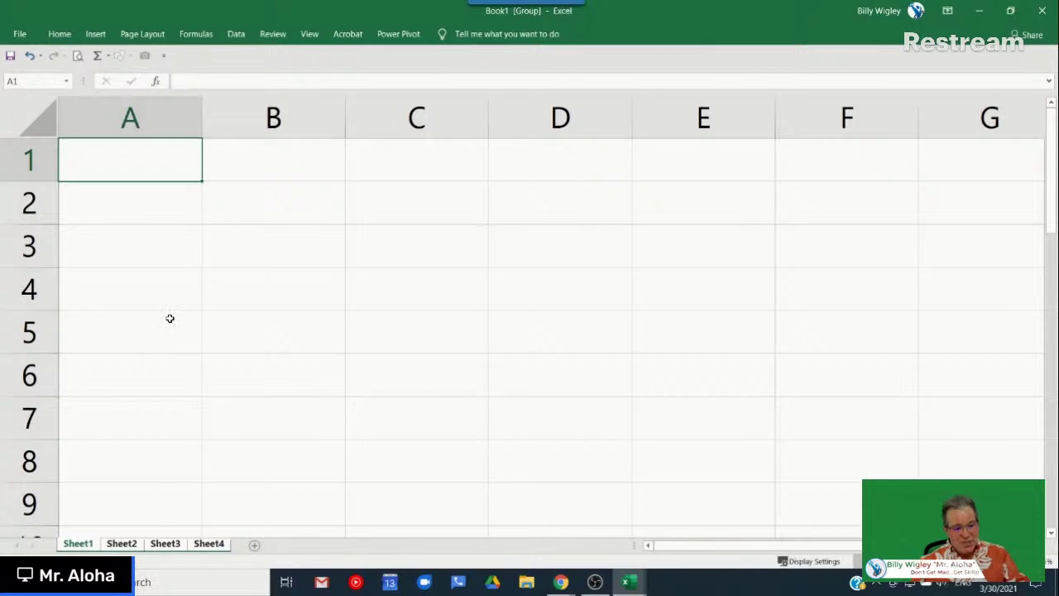
{"action": "type", "text": "Che"}
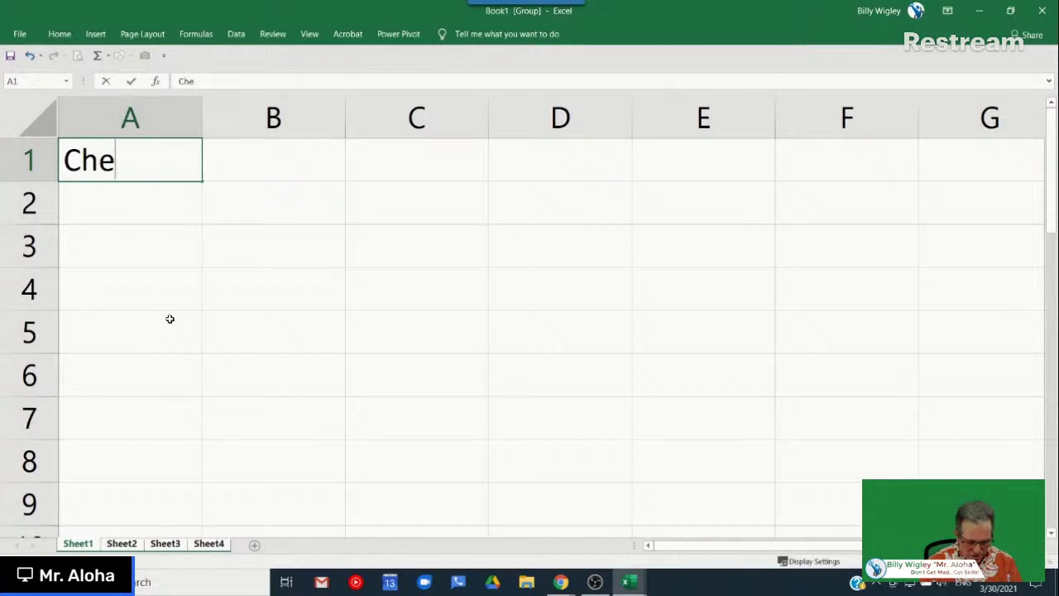
{"action": "type", "text": "ck this out!"}
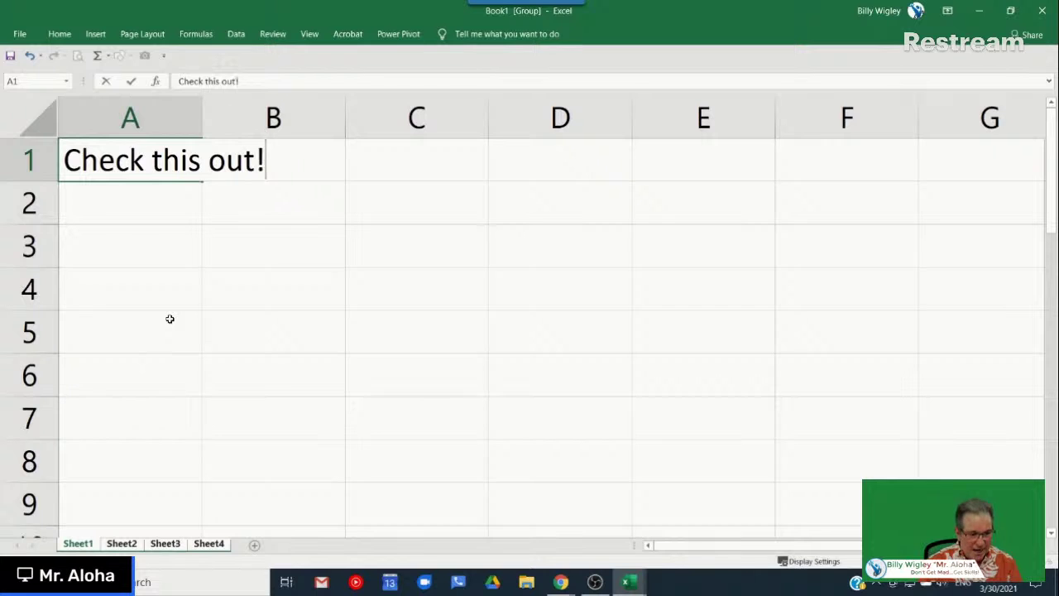
{"action": "left_click", "coordinate": [177, 225]}
Make the text in cell A1 bold and italic on all grouped sheets
{"action": "left_click", "coordinate": [157, 163]}
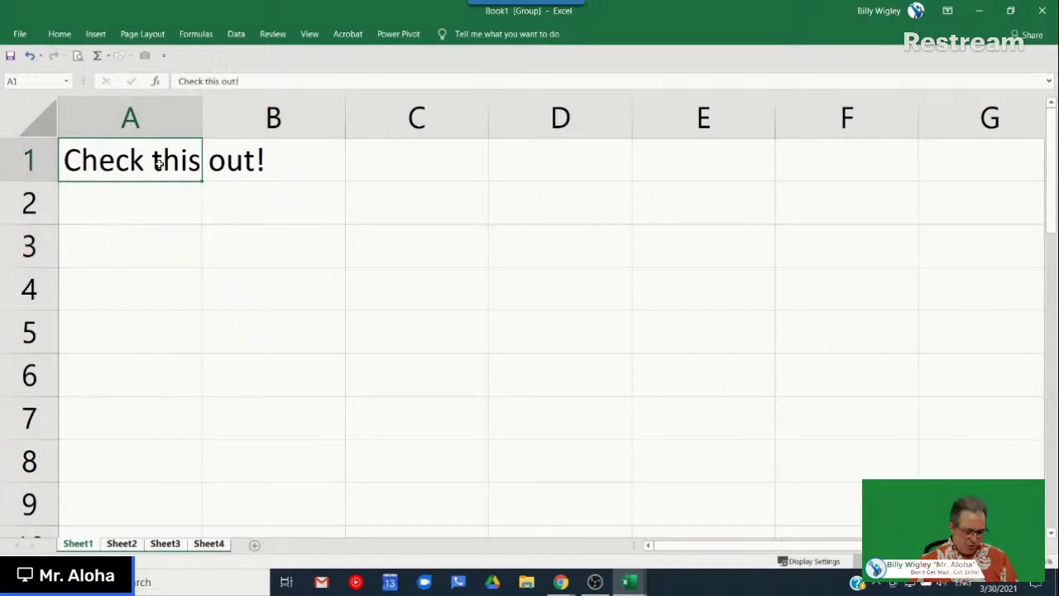
{"action": "key", "text": "ctrl+b"}
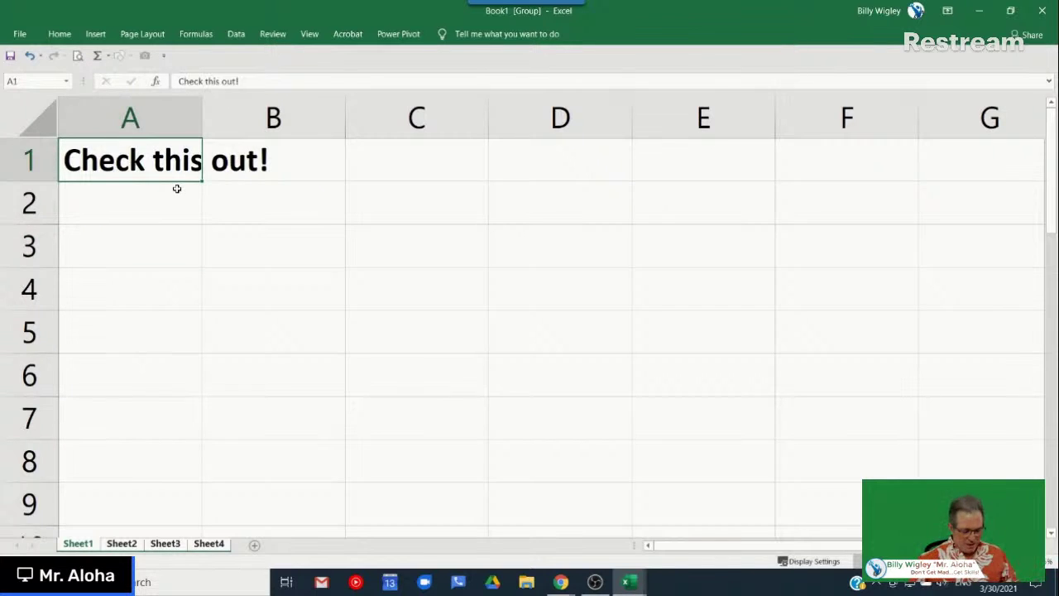
{"action": "key", "text": "ctrl+i"}
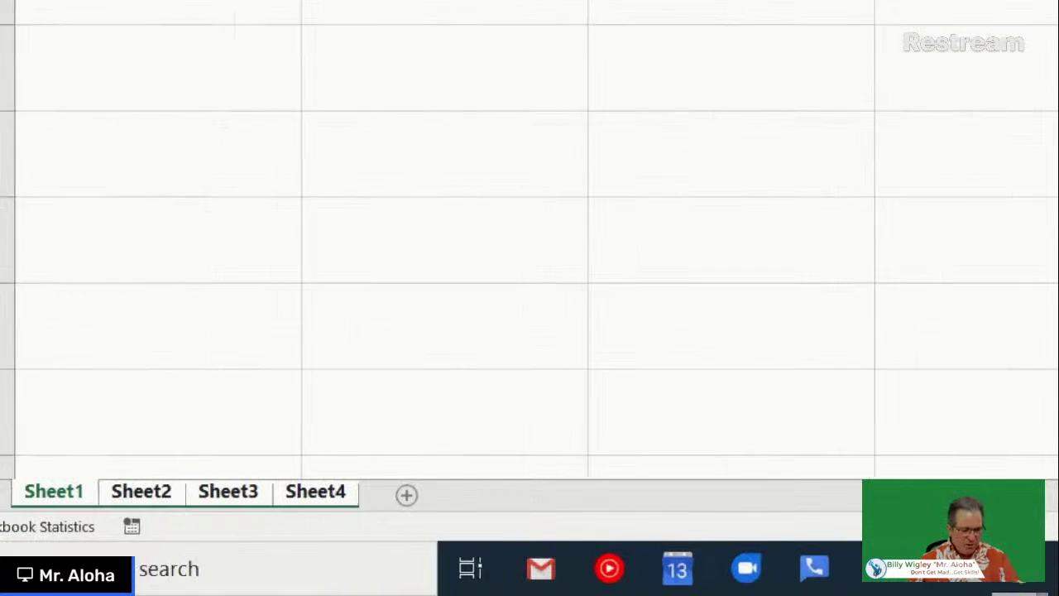
{"action": "left_click_drag", "start_coordinate": [148, 457], "coordinate": [163, 333]}
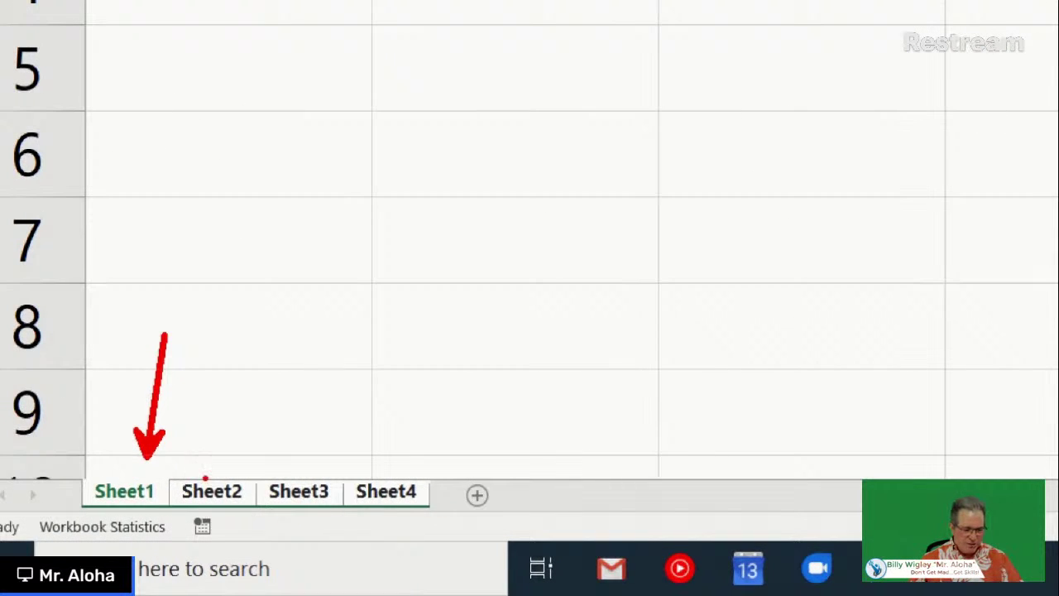
{"action": "left_click_drag", "start_coordinate": [206, 477], "coordinate": [207, 383]}
{"action": "left_click_drag", "start_coordinate": [321, 474], "coordinate": [322, 355]}
{"action": "left_click_drag", "start_coordinate": [415, 483], "coordinate": [425, 385]}
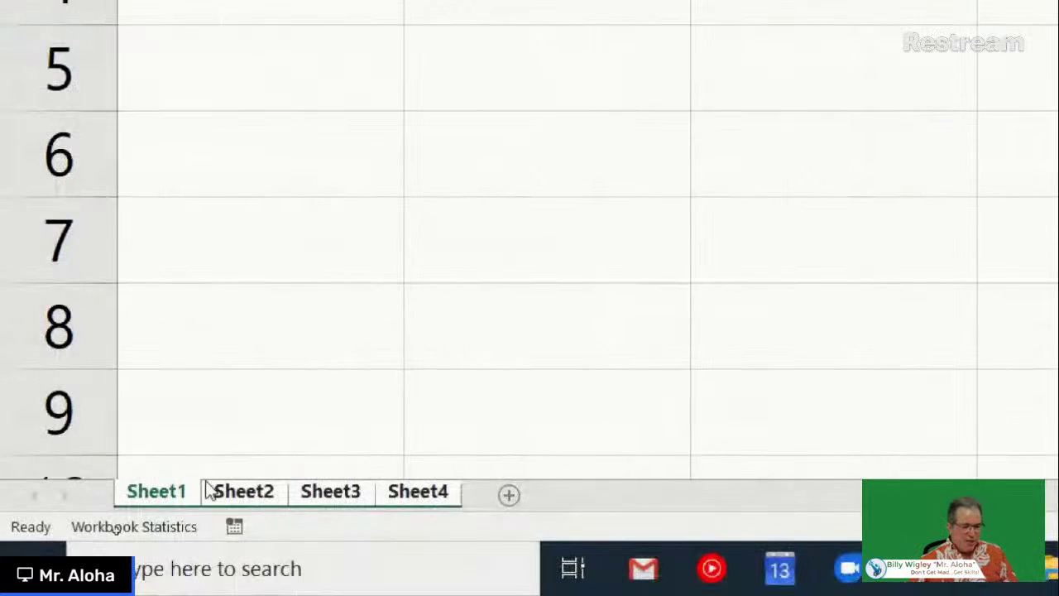
Ungroup the sheets and check cell A1 on Sheet1, Sheet2, Sheet3 and Sheet4 in turn
{"action": "right_click", "coordinate": [446, 501]}
{"action": "left_click", "coordinate": [466, 488]}
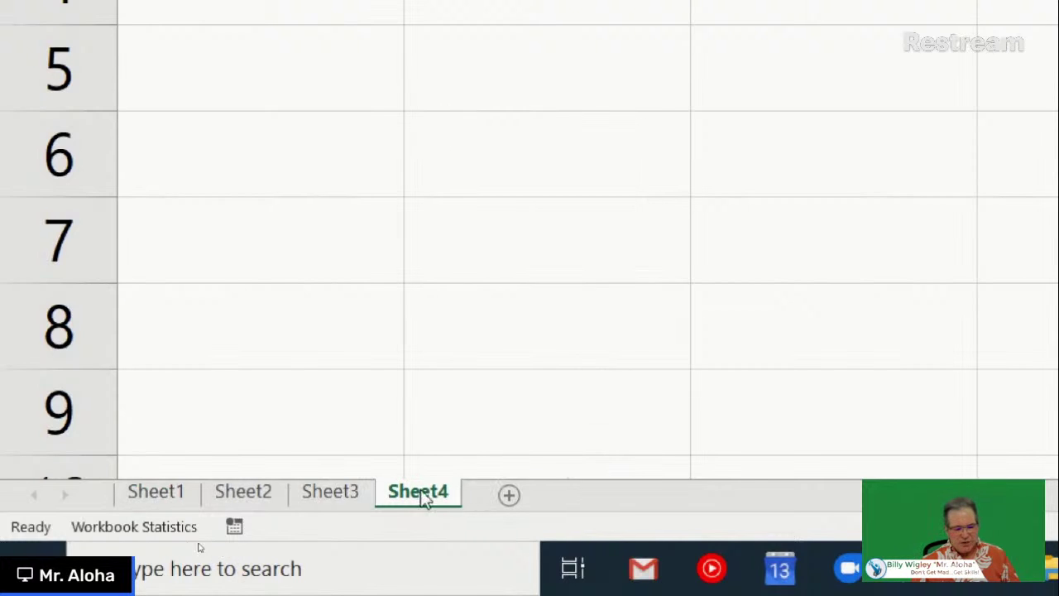
{"action": "left_click", "coordinate": [175, 501]}
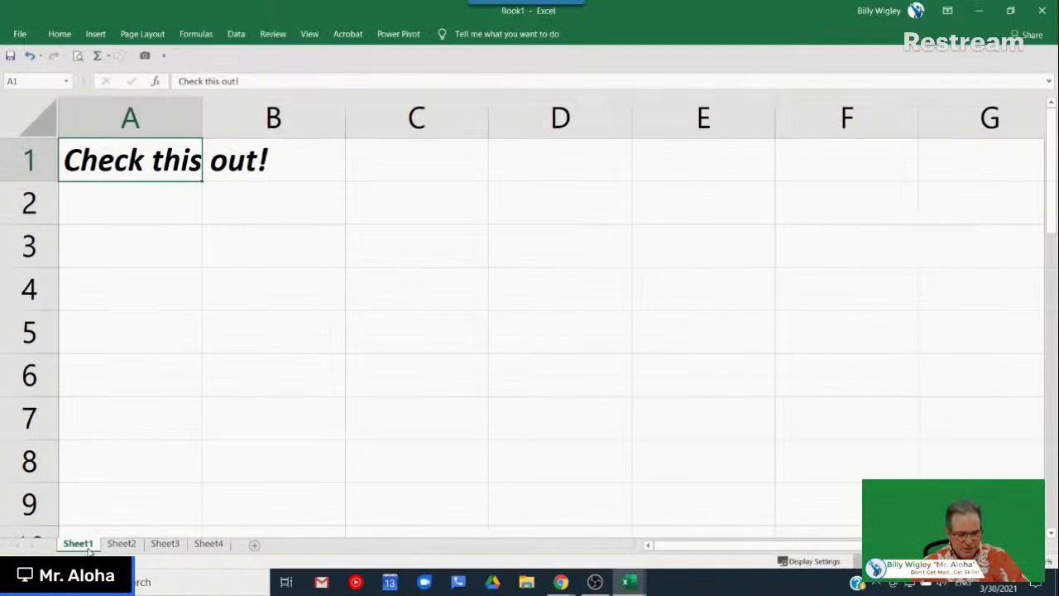
{"action": "left_click", "coordinate": [124, 546]}
{"action": "left_click", "coordinate": [167, 546]}
{"action": "left_click", "coordinate": [207, 544]}
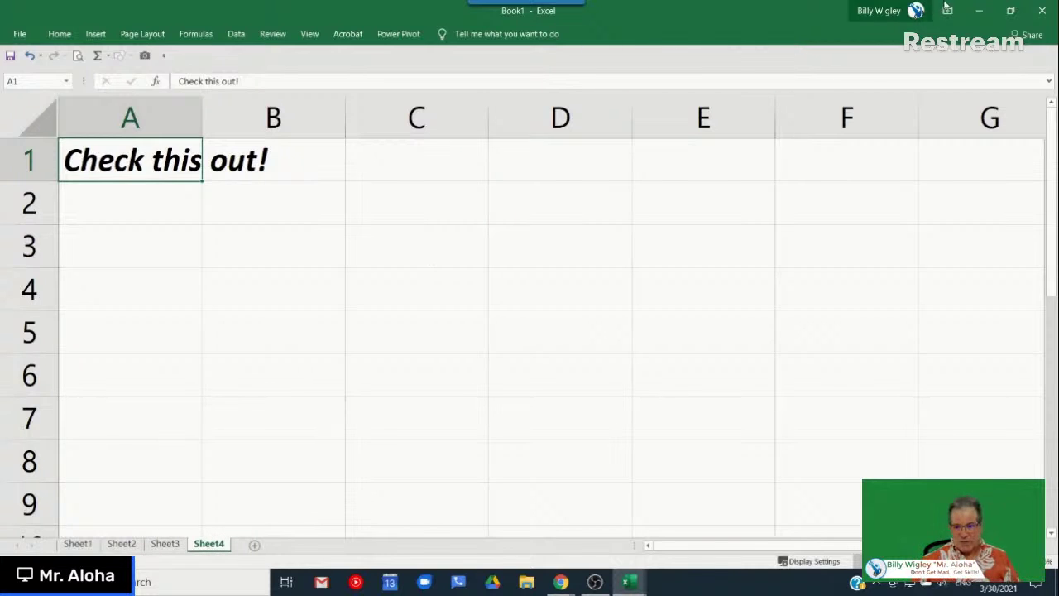
Close the new workbook without saving it and show the SUMMARY sheet of the 3D_REFERENCING_033021 workbook
{"action": "left_click", "coordinate": [1041, 13]}
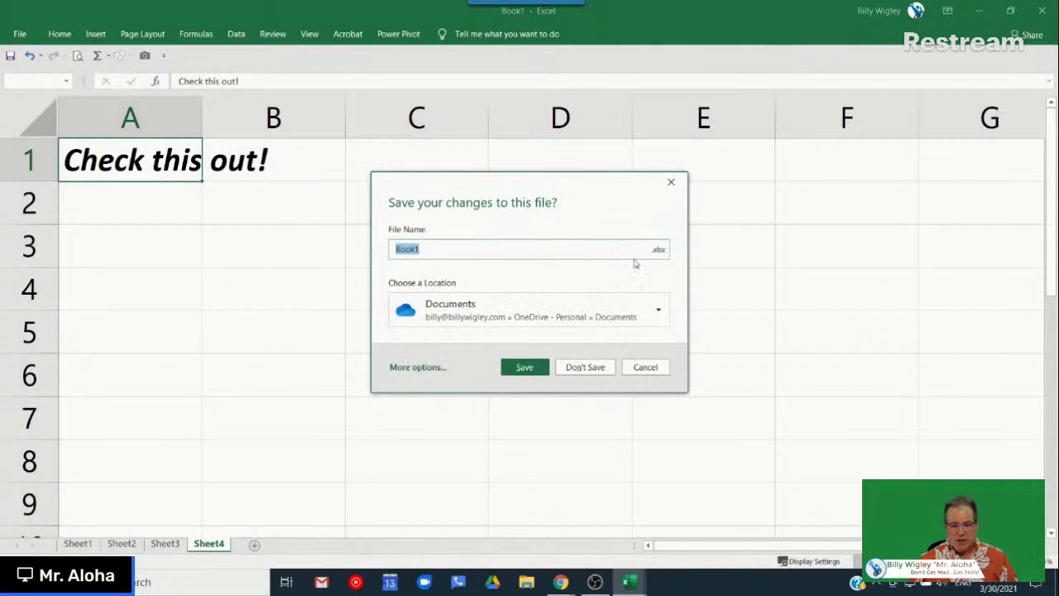
{"action": "left_click", "coordinate": [586, 368]}
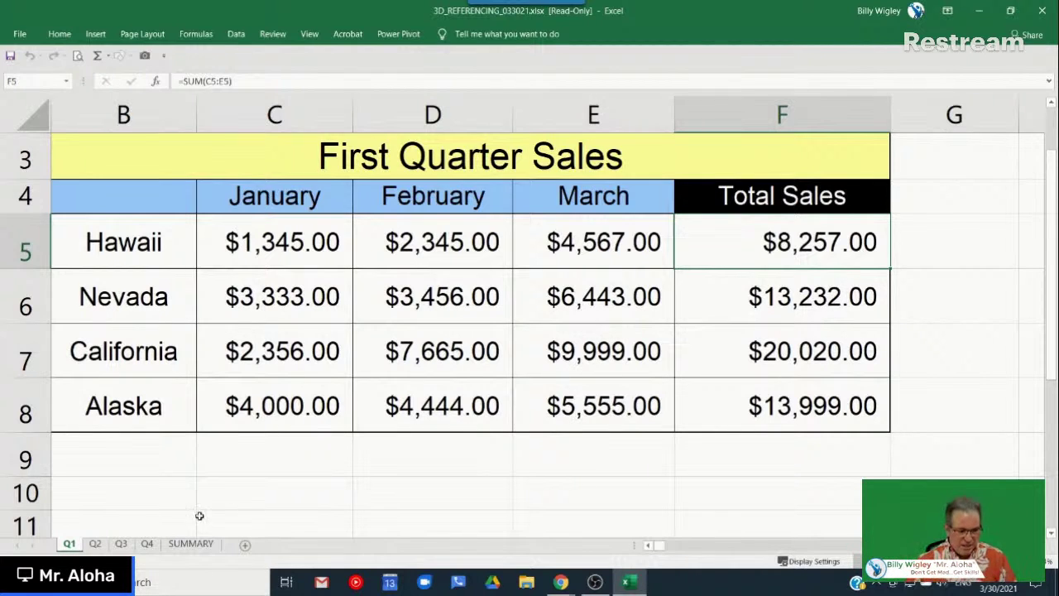
{"action": "left_click", "coordinate": [200, 545]}
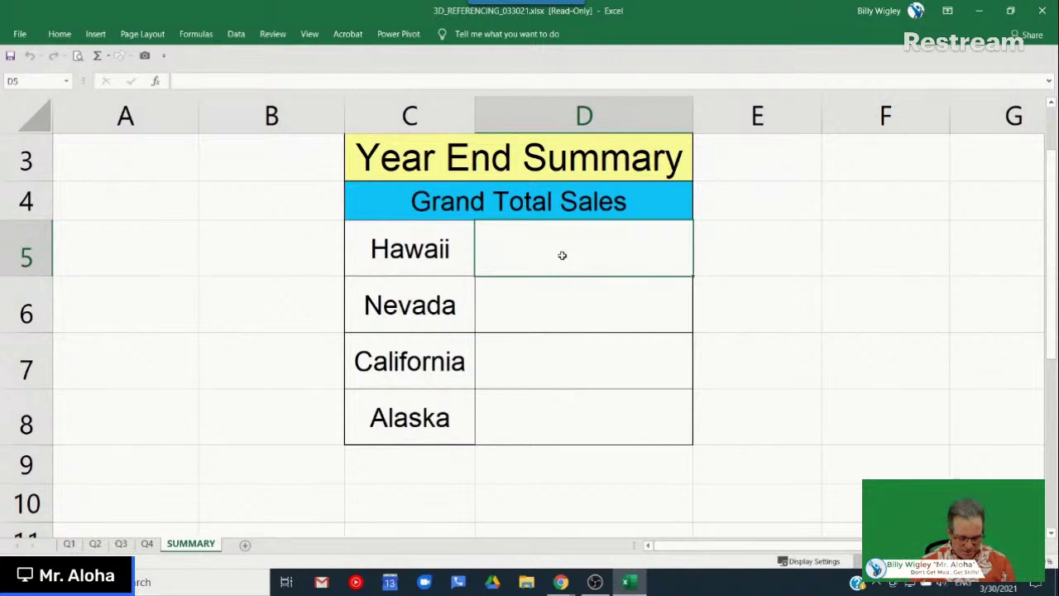
Total Hawaii in D5 of SUMMARY with =SUM('Q1:Q4'!F5) and fill the formula down to Alaska in D8
{"action": "key", "text": "alt+equal"}
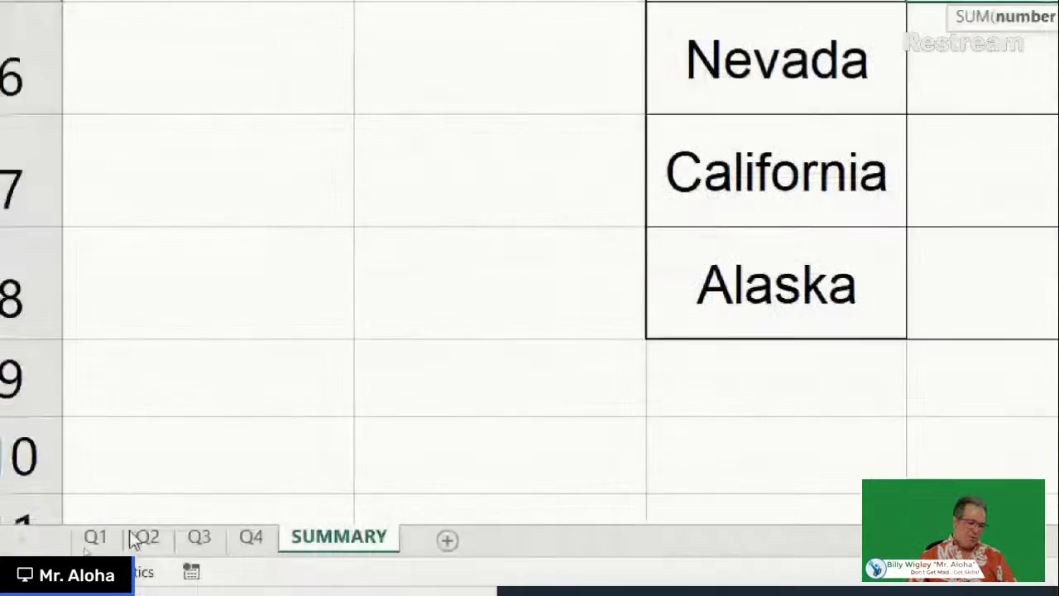
{"action": "left_click", "coordinate": [100, 544]}
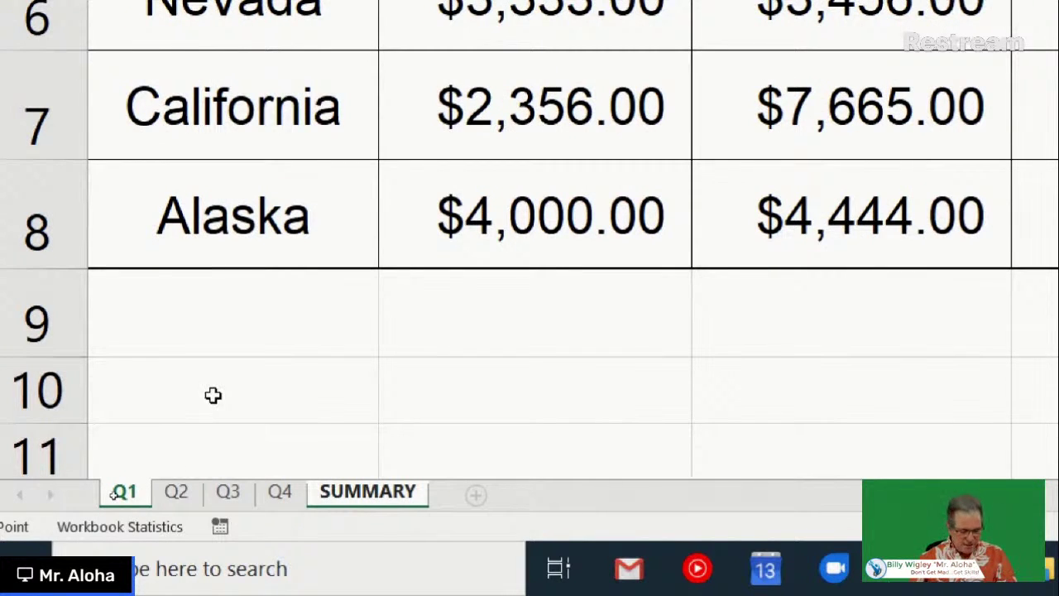
{"action": "left_click", "coordinate": [279, 490], "text": "shift"}
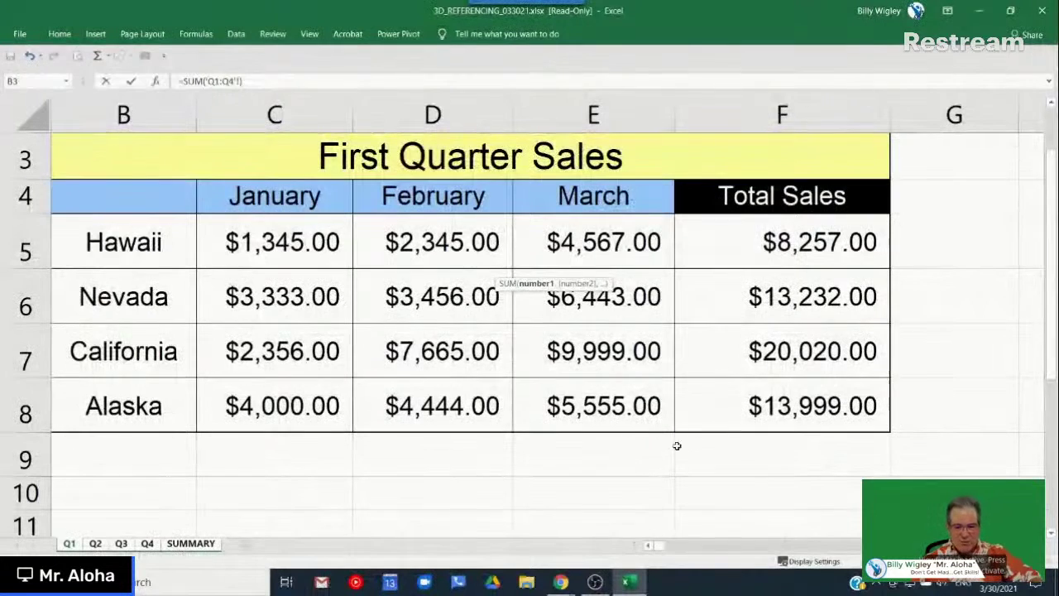
{"action": "left_click", "coordinate": [801, 243]}
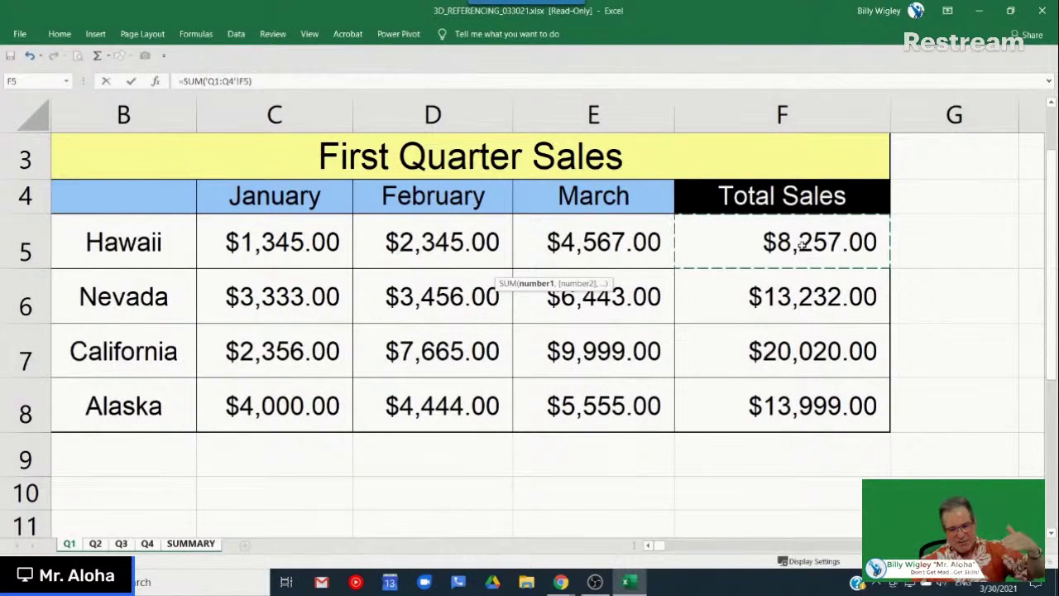
{"action": "key", "text": "Return"}
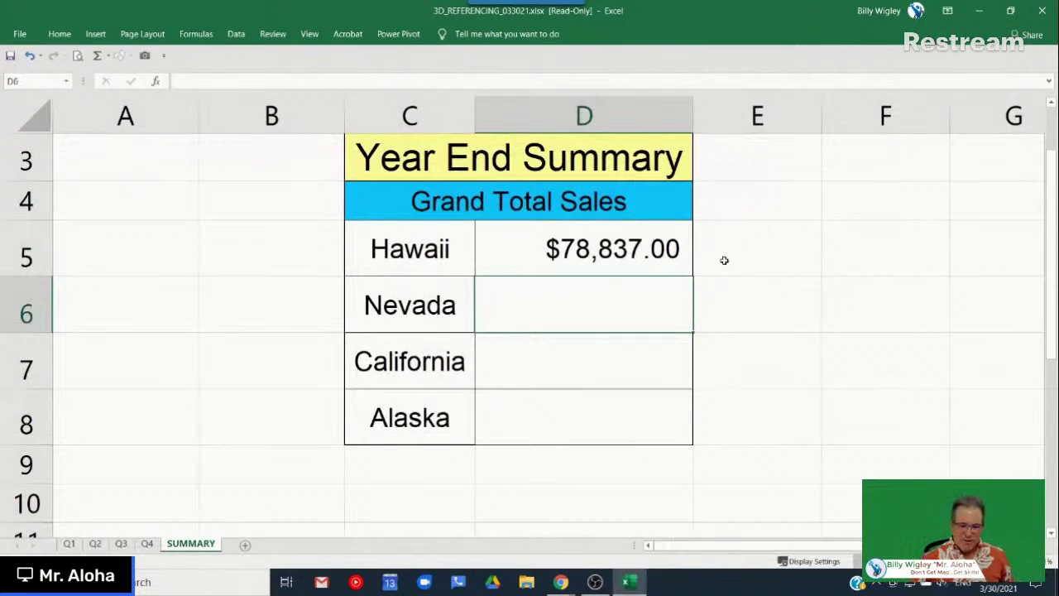
{"action": "left_click", "coordinate": [686, 269]}
{"action": "double_click", "coordinate": [692, 276]}
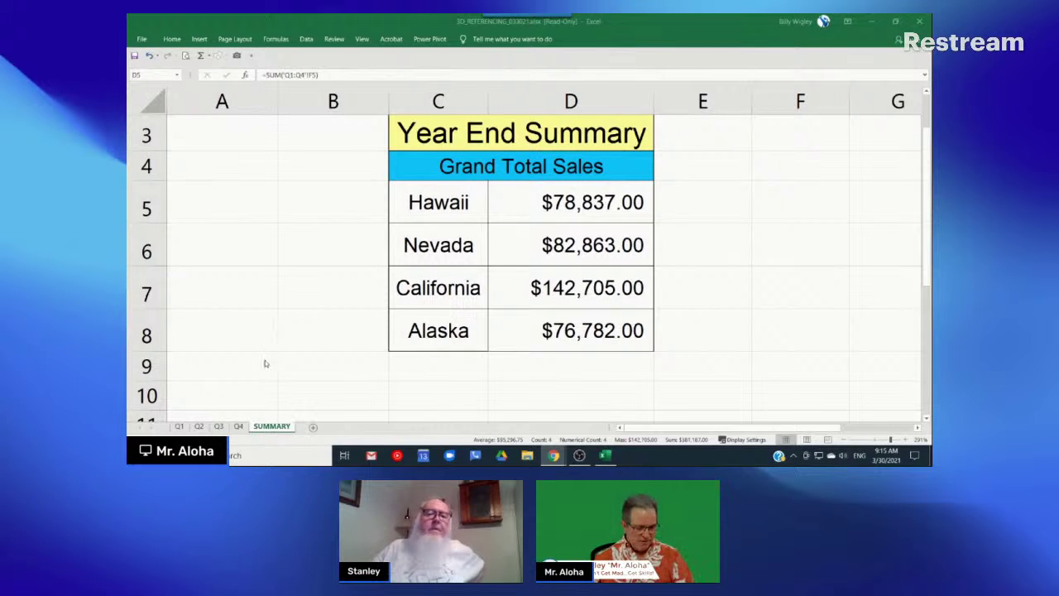
Show sheet Q1 and select its First Quarter Sales title in row 3
{"action": "mouse_move", "coordinate": [170, 259]}
{"action": "left_mouse_down"}
{"action": "mouse_move", "coordinate": [176, 402]}
{"action": "mouse_move", "coordinate": [637, 359]}
{"action": "mouse_move", "coordinate": [596, 359]}
{"action": "left_mouse_up"}
{"action": "left_click_drag", "start_coordinate": [563, 15], "coordinate": [475, 269]}
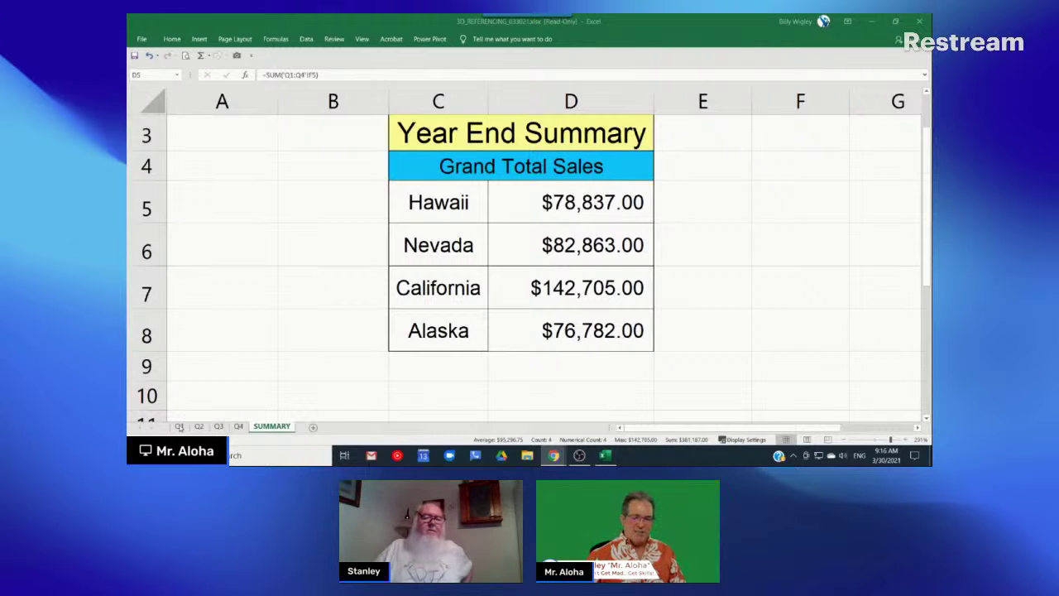
{"action": "left_click", "coordinate": [180, 427]}
{"action": "left_click", "coordinate": [179, 426]}
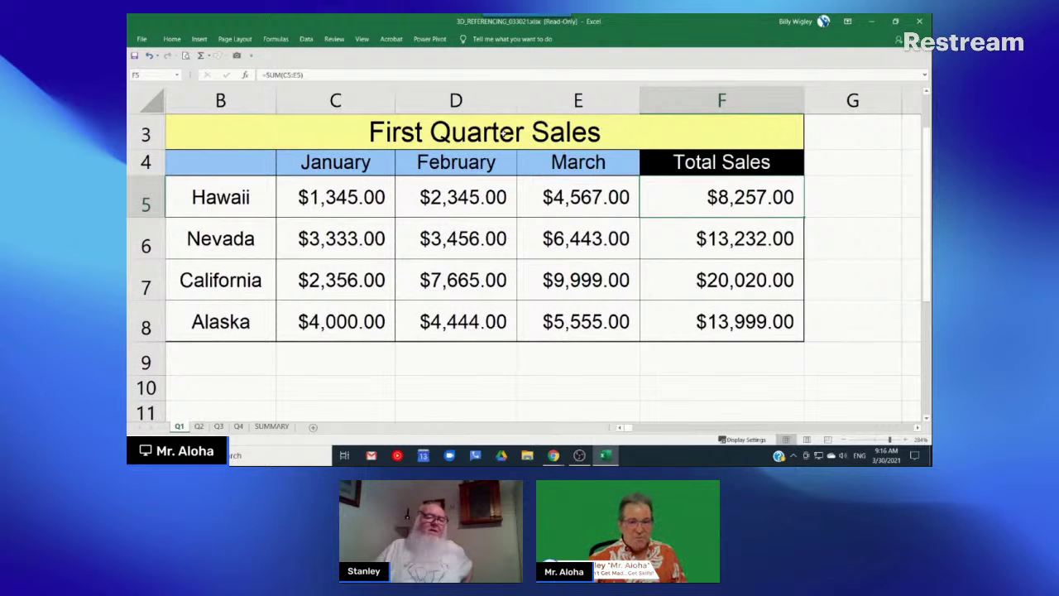
{"action": "left_click_drag", "start_coordinate": [502, 134], "coordinate": [483, 329]}
{"action": "left_click", "coordinate": [267, 127]}
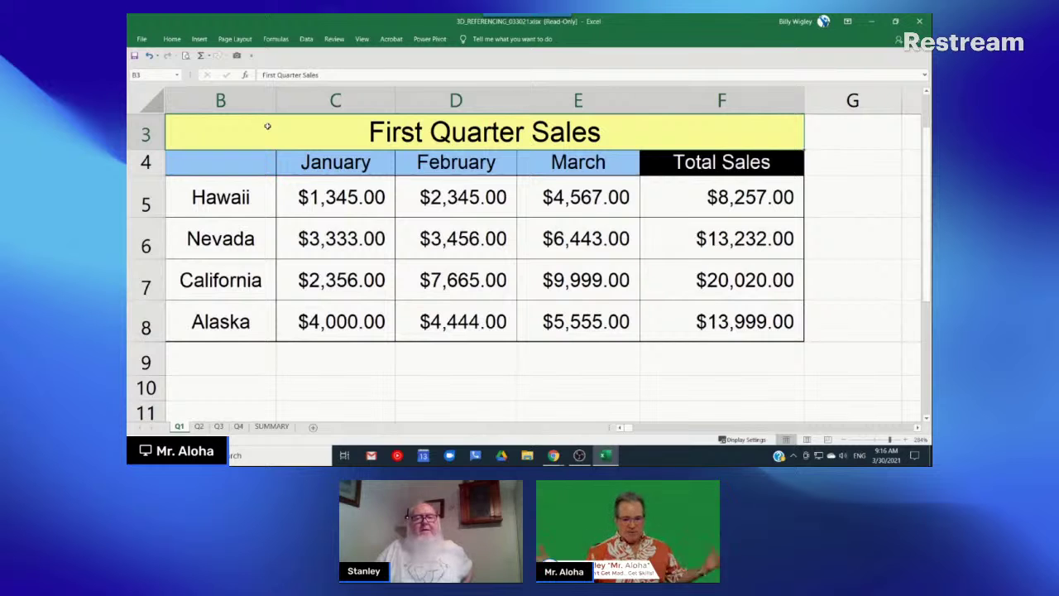